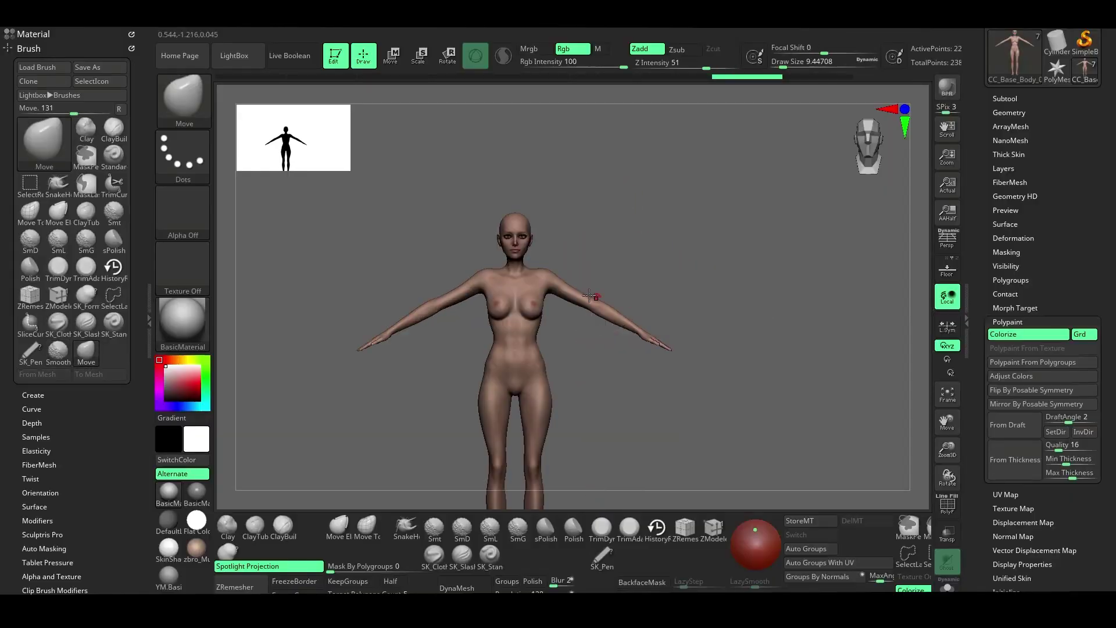
Enlarge the brush, check the head's profile, and pick a new pale paint colour
key(space)
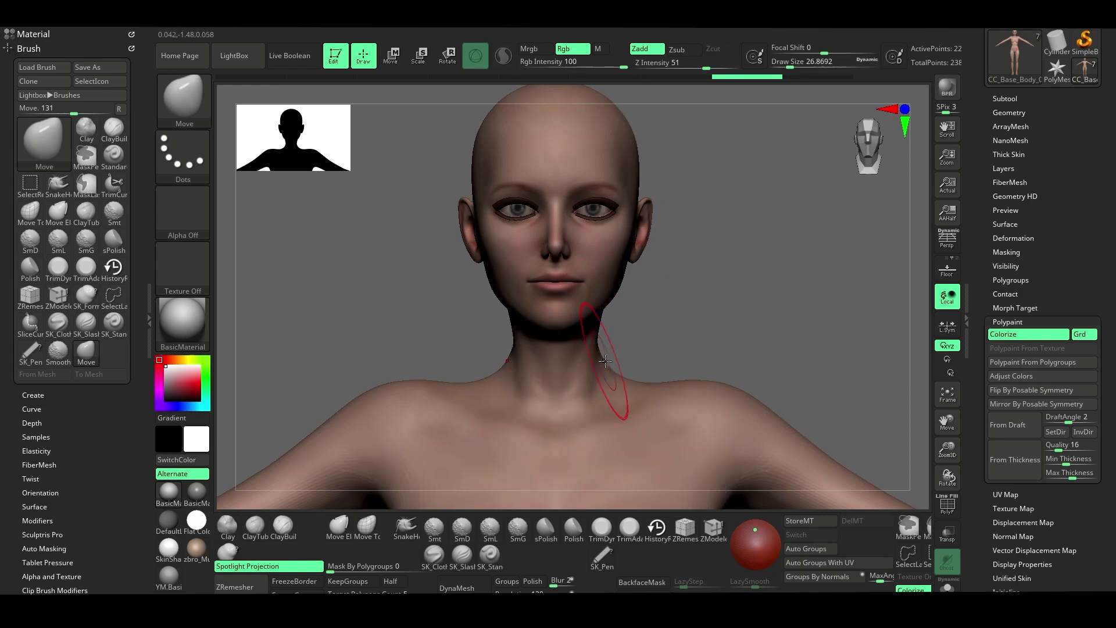
mouse_move(601, 347)
right_down()
mouse_move(658, 294)
mouse_move(607, 331)
mouse_move(644, 354)
mouse_move(742, 377)
mouse_move(664, 204)
mouse_move(572, 312)
mouse_move(679, 331)
right_up()
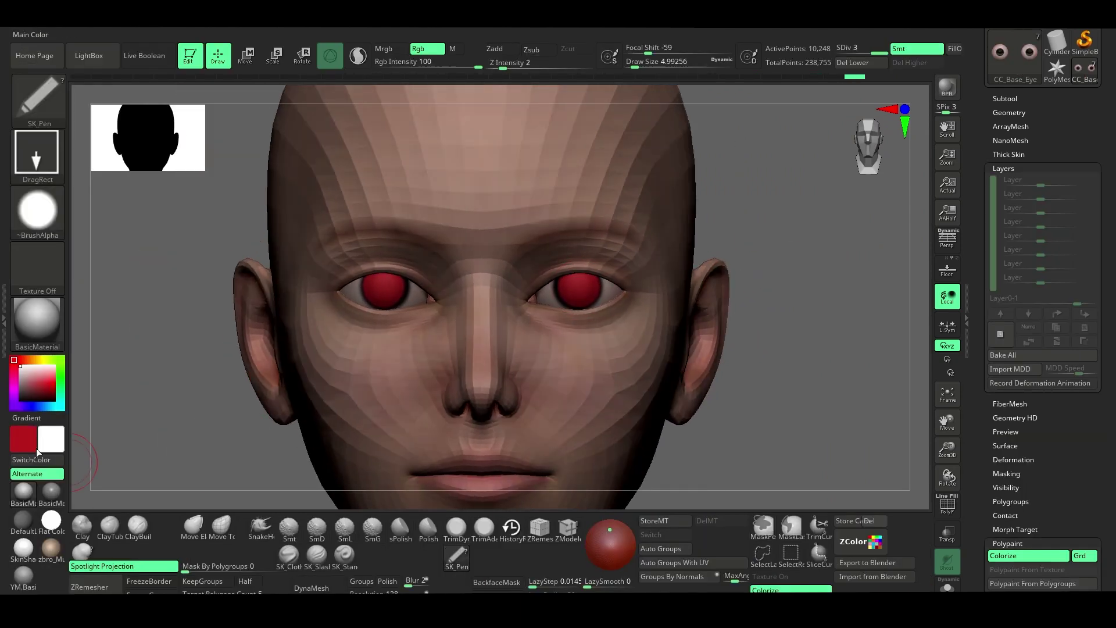
drag(37, 453, 581, 289)
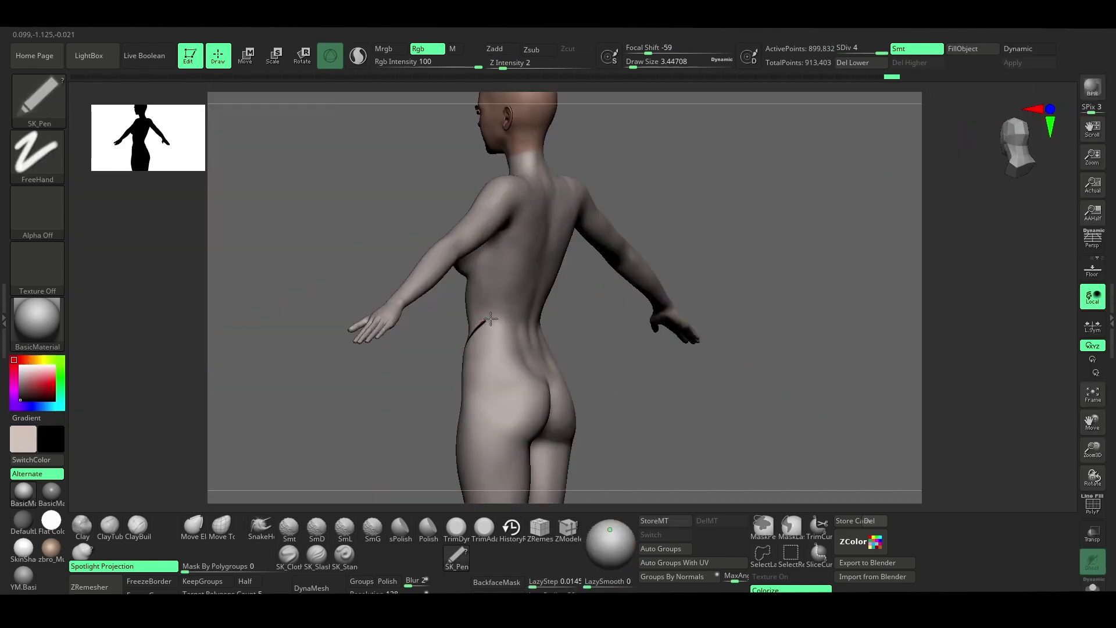
Paint the dark suit line down the chest and darker navy patches on the upper arms
drag(484, 398, 588, 341)
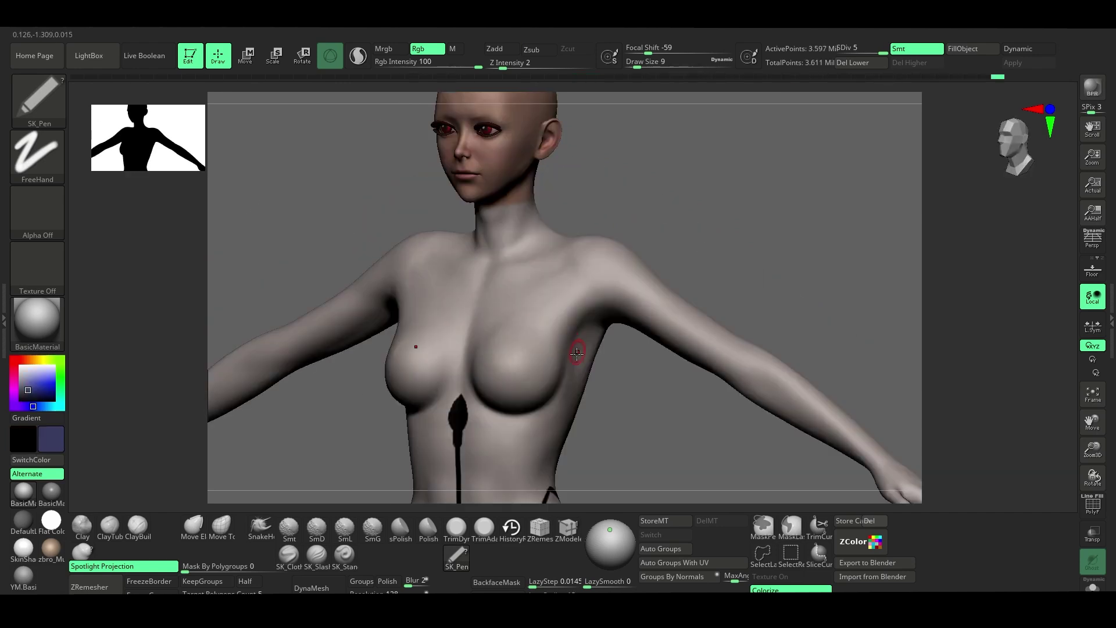
drag(568, 355, 563, 364)
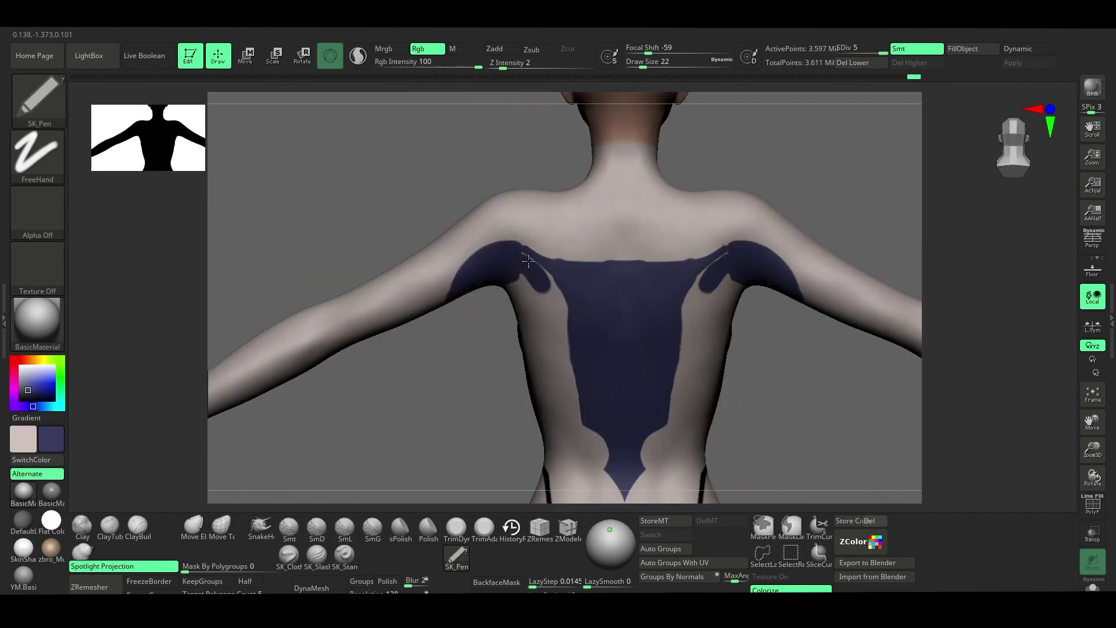
drag(718, 314, 703, 326)
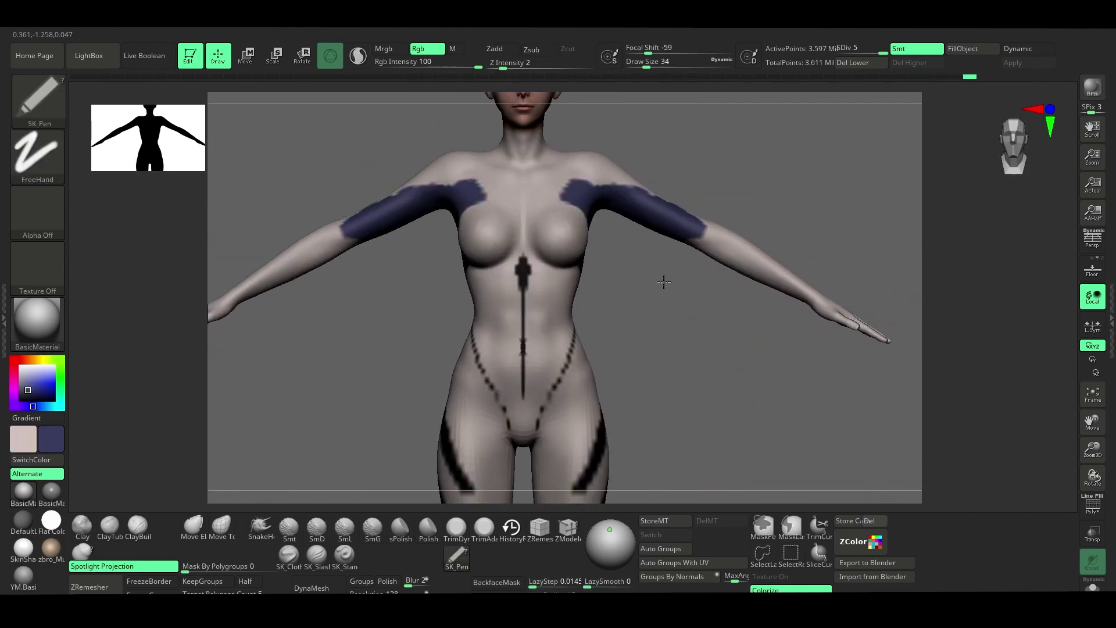
drag(703, 235, 679, 235)
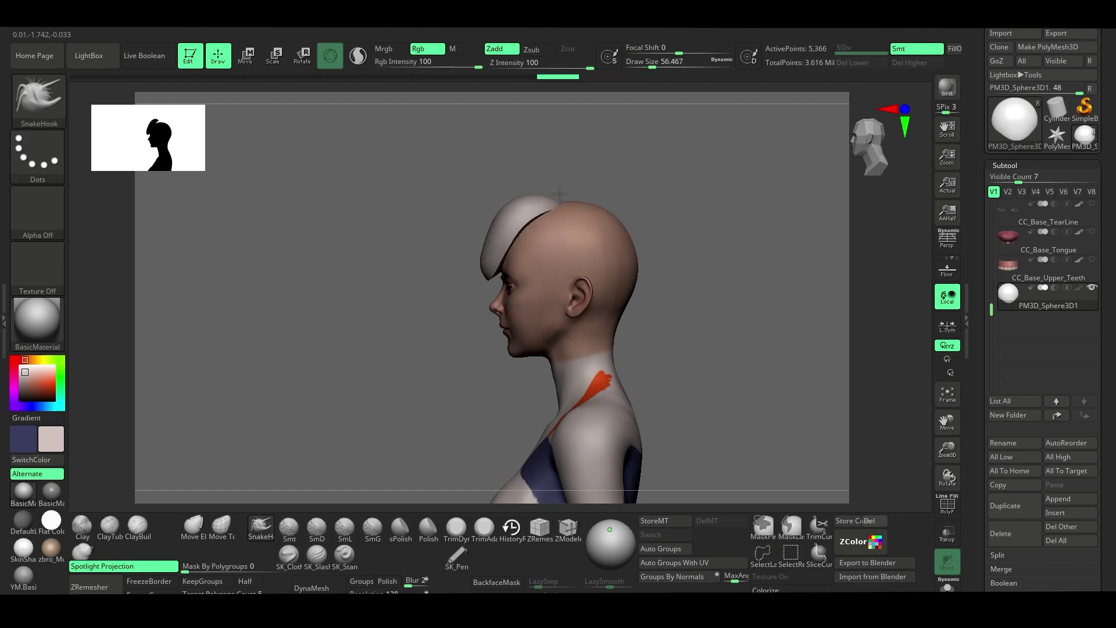
Turn the head to a side profile and begin a paint stroke near the neck
drag(523, 187, 518, 295)
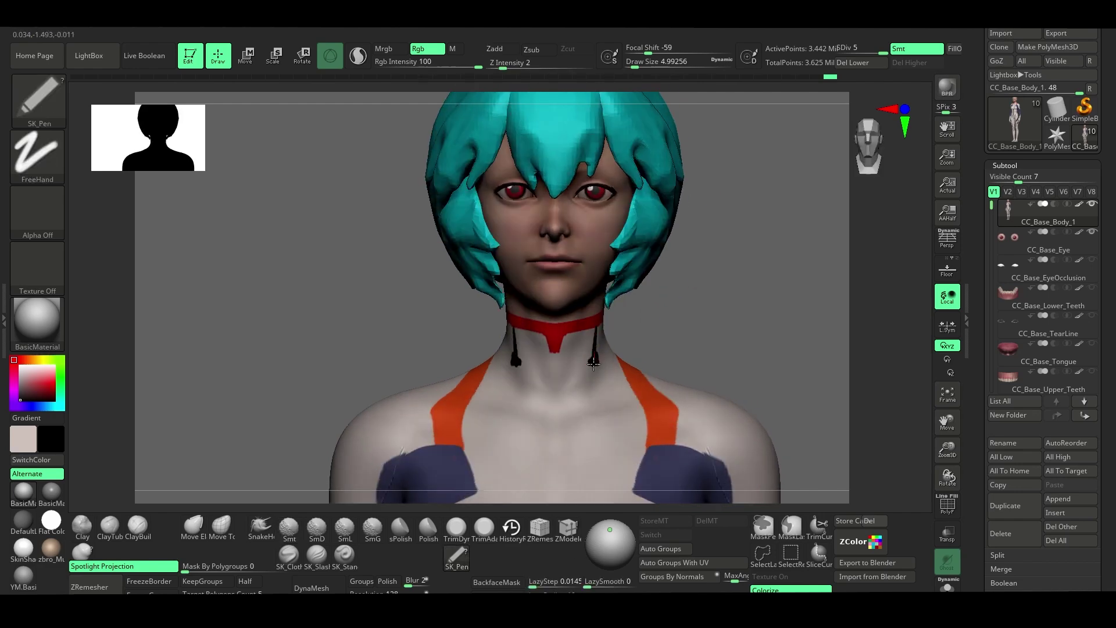
drag(541, 417, 586, 414)
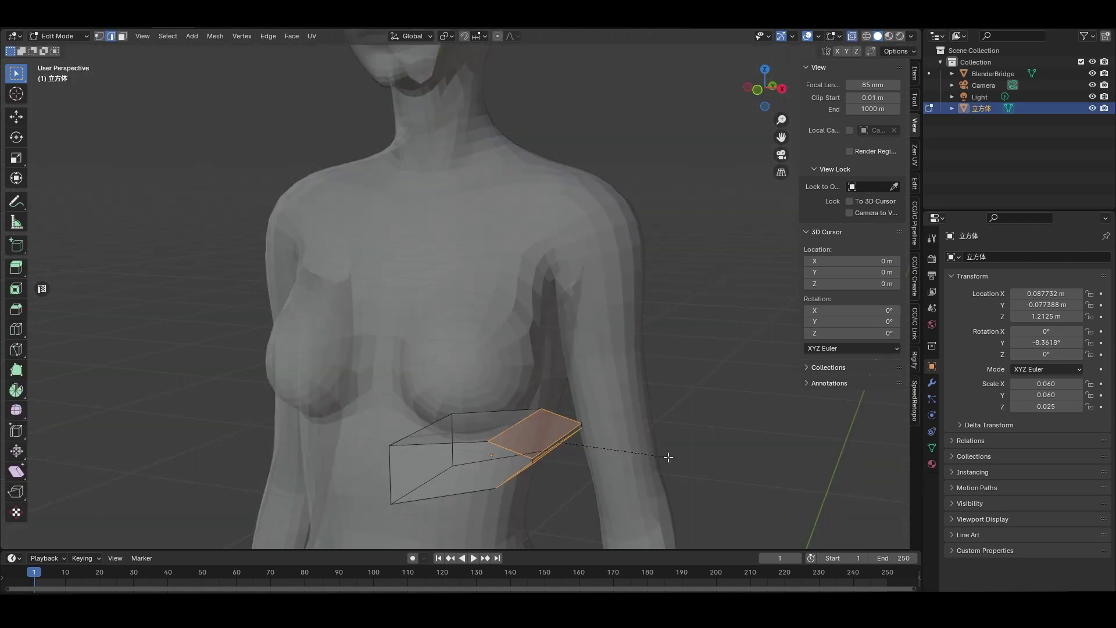
Bevel the torso plate's edge and move the new sphere into position
click(686, 444)
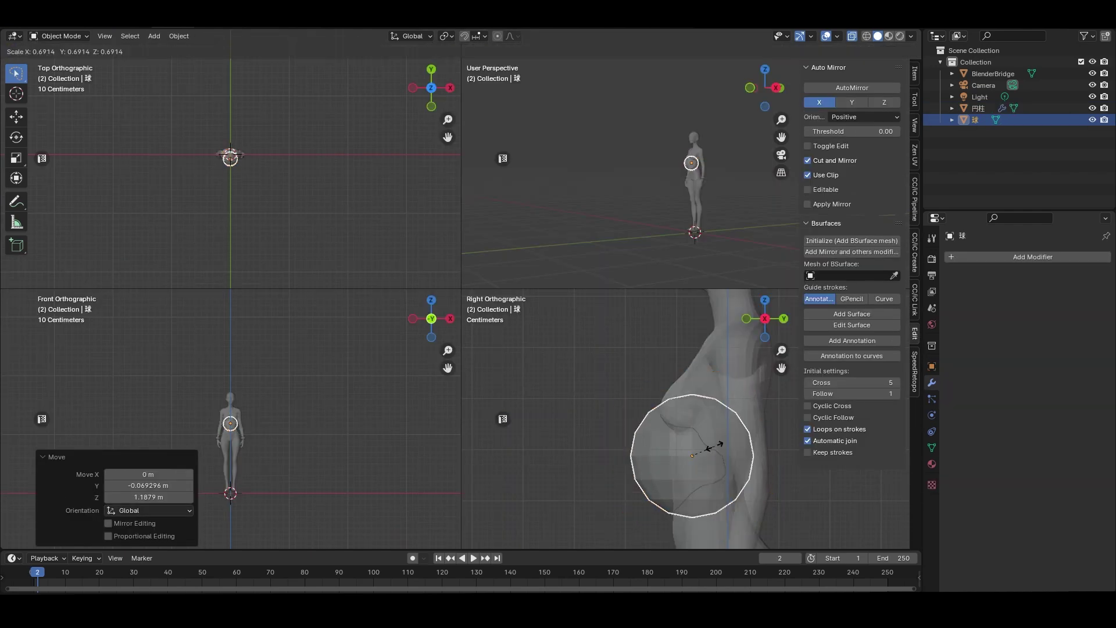
scroll(714, 491, up, 3)
key(g)
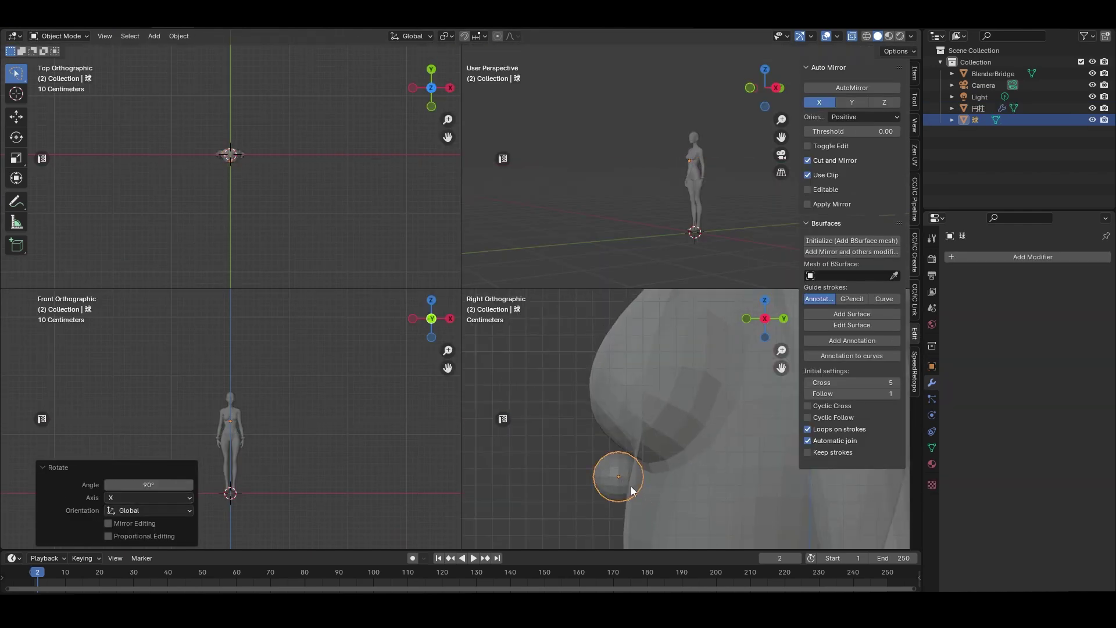
key(Tab)
scroll(616, 483, up, 3)
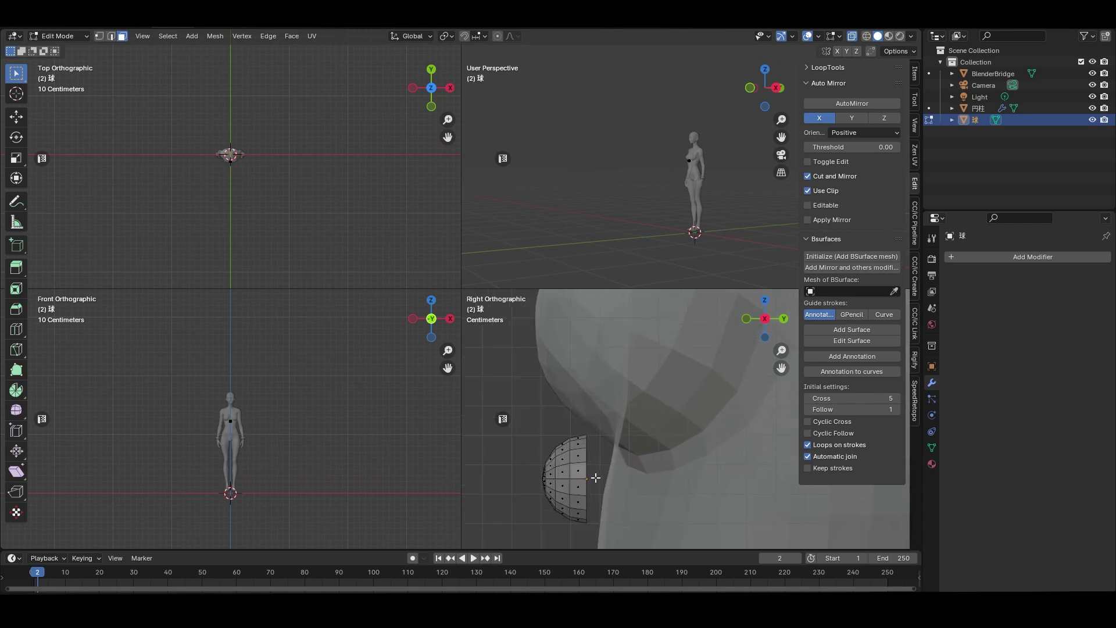
Isolate the hemisphere, scale up its rim, and cut a new edge loop into the dome
key(2)
key(KP_Divide)
key(s)
click(734, 254)
middle_drag(734, 254, 698, 228)
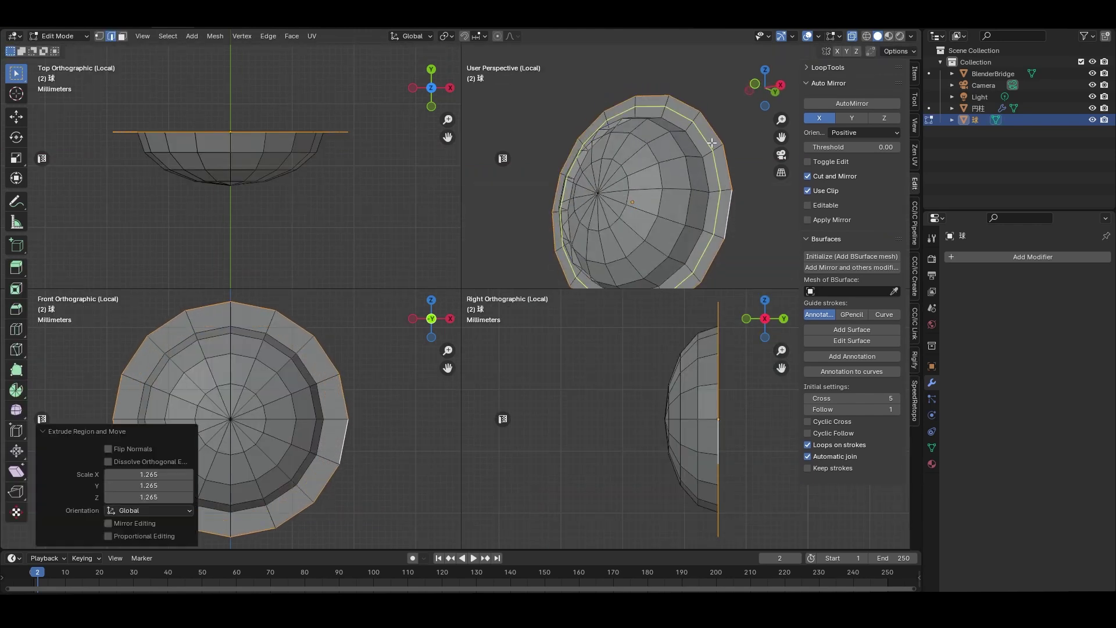
key(ctrl+r)
click(697, 228)
click(698, 228)
click(730, 228)
Move the rim, give the dome subdivision and smooth shading, then slide an edge on the disc
key(g)
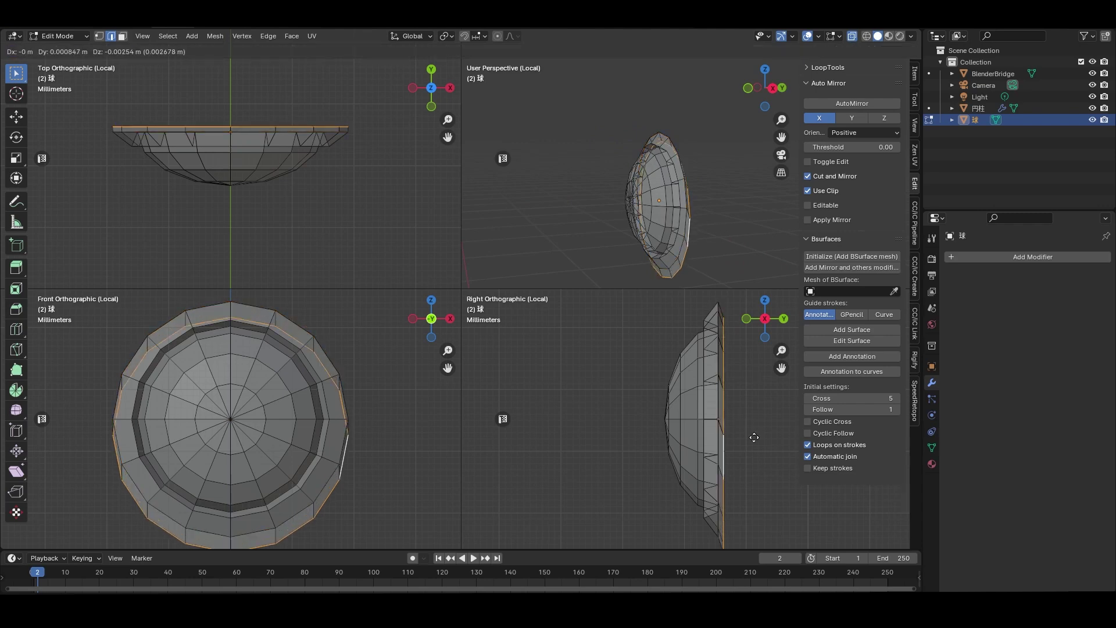
click(774, 424)
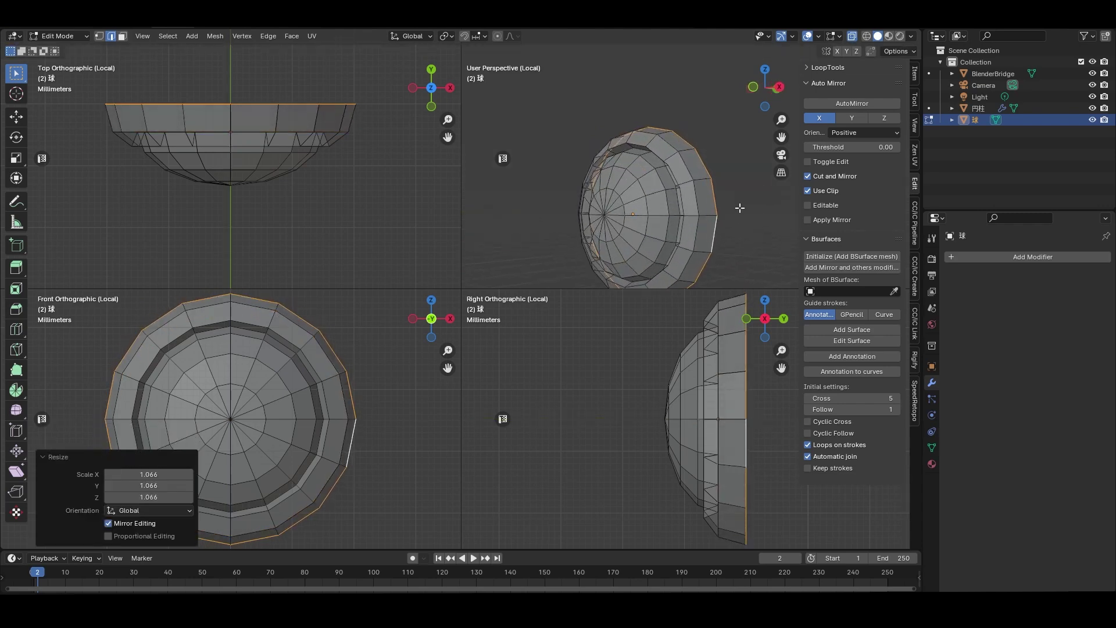
key(Tab)
key(ctrl+alt+q)
key(ctrl+1)
middle_drag(600, 367, 664, 400)
key(Tab)
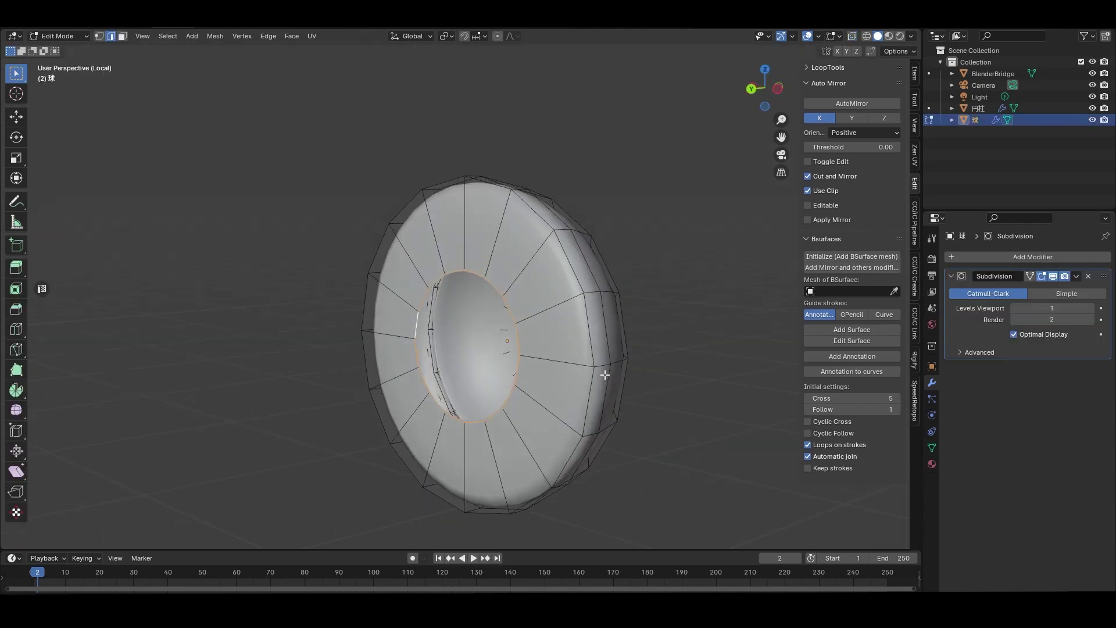
click(567, 319)
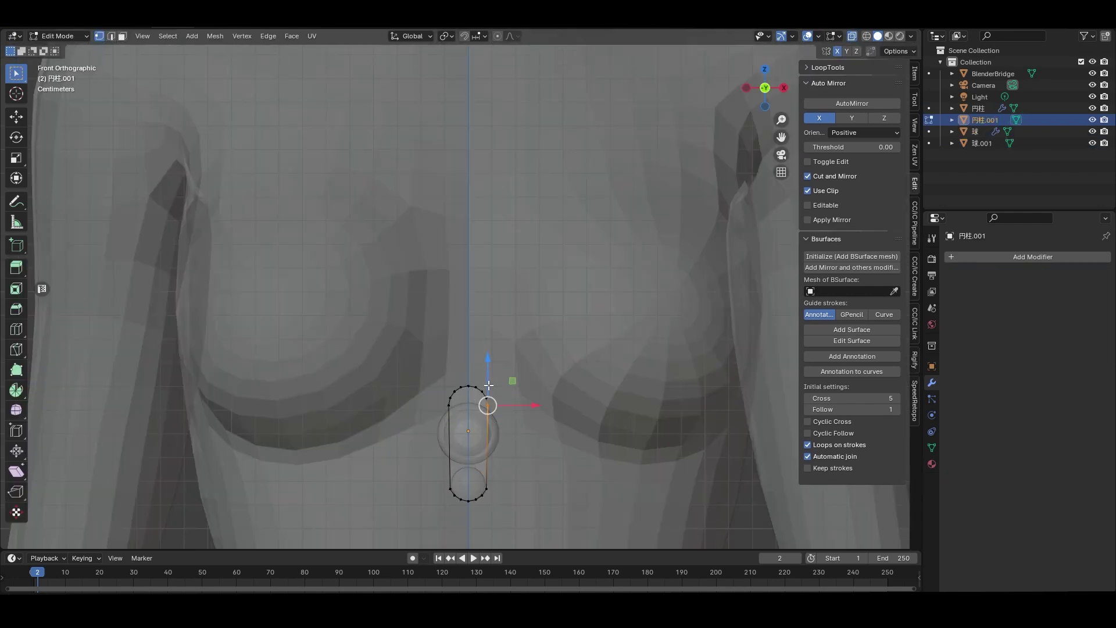
Move the clasp vertex along X and extrude the isolated clasp section
key(g)
key(x)
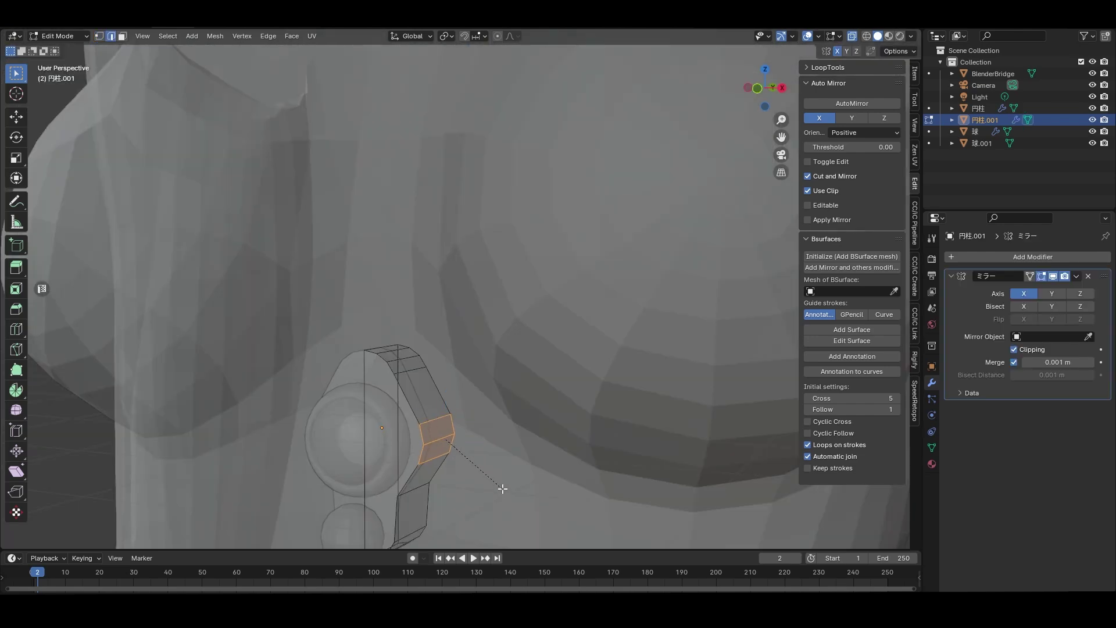
click(503, 489)
key(KP_Divide)
key(ctrl+alt+q)
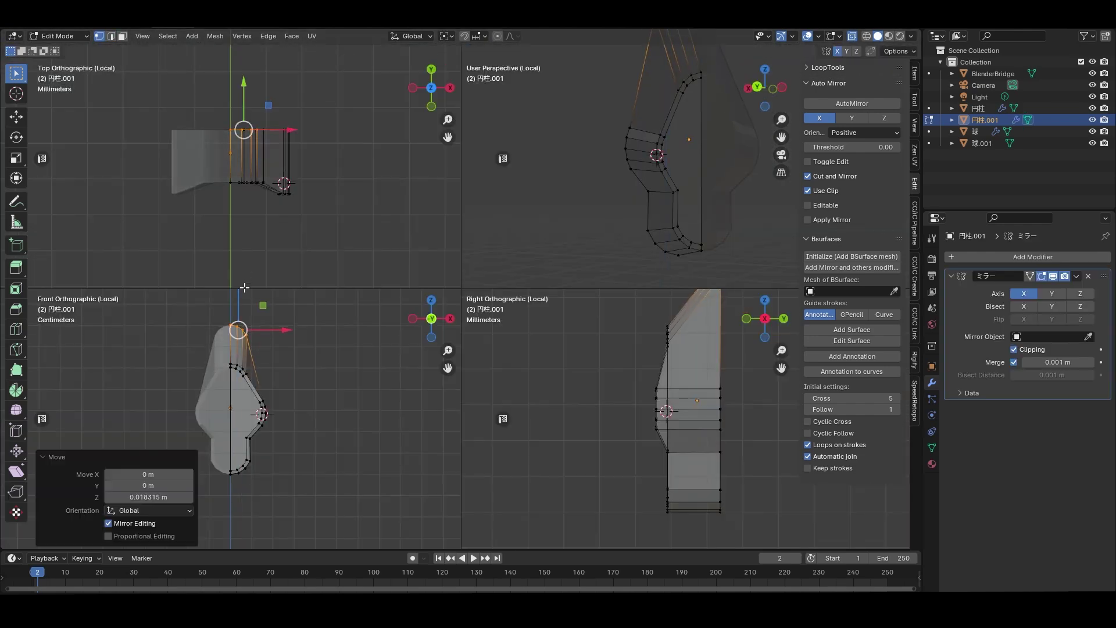
click(360, 406)
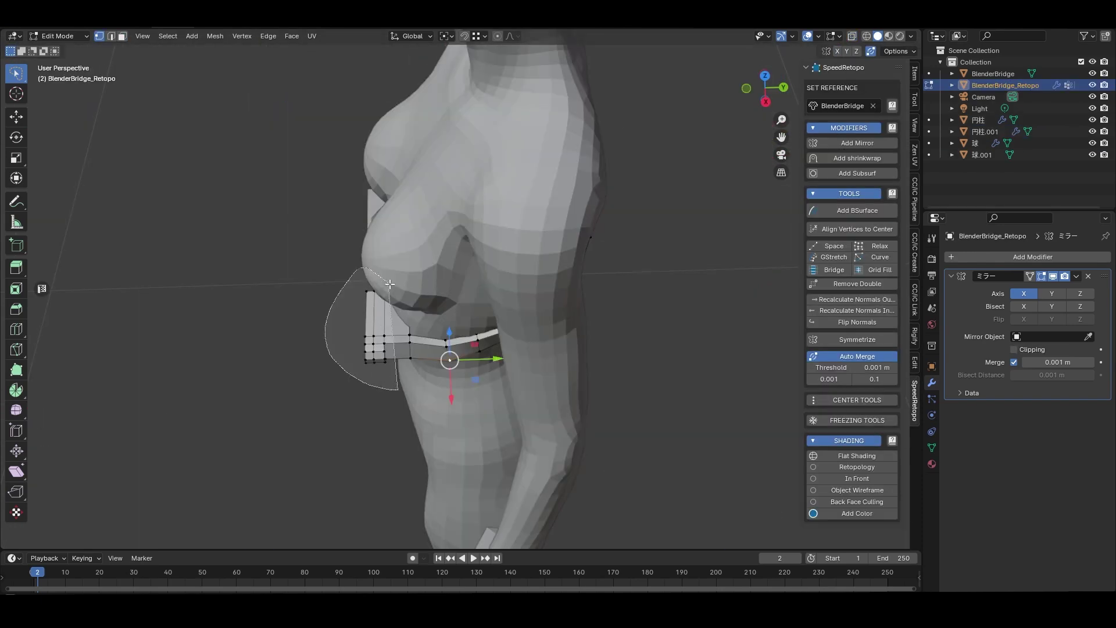
Rotate the strap section in see-through mode and check the band from the body's side
key(alt+z)
key(r)
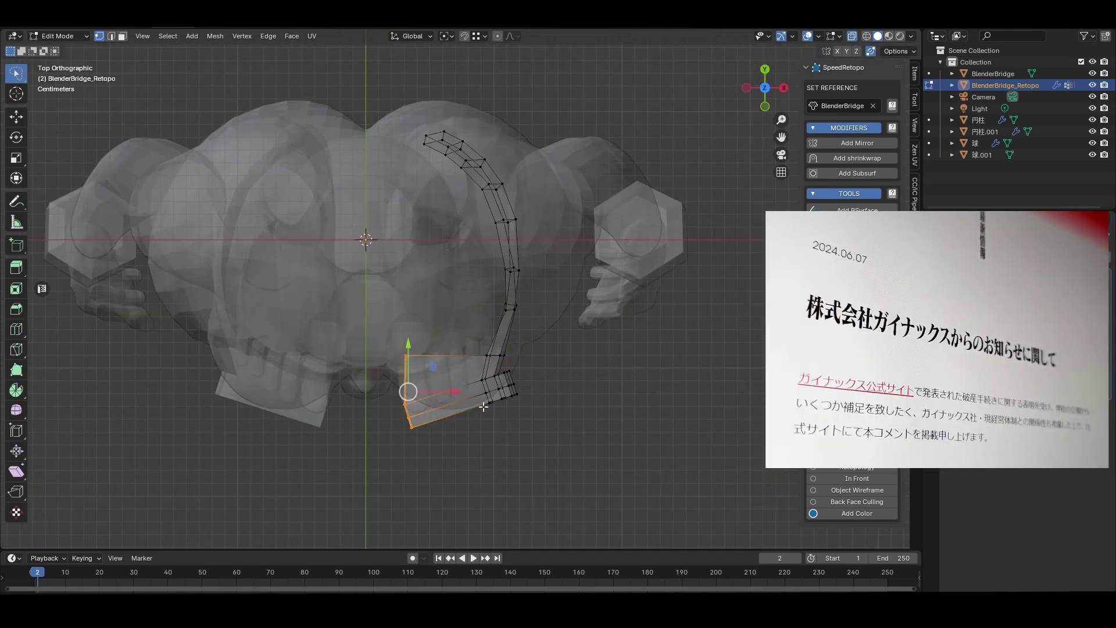
key(alt+z)
mouse_move(509, 451)
middle_down()
mouse_move(539, 413)
mouse_move(519, 487)
mouse_move(407, 348)
middle_up()
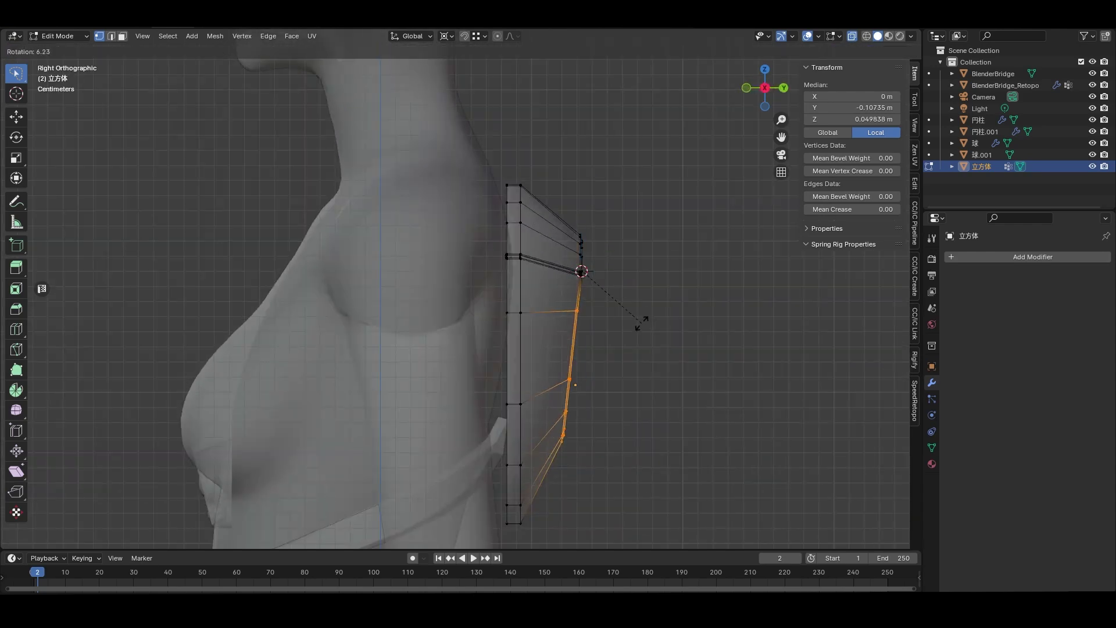
Fit the strap and back plate vertices, then narrow the new block along X
click(645, 328)
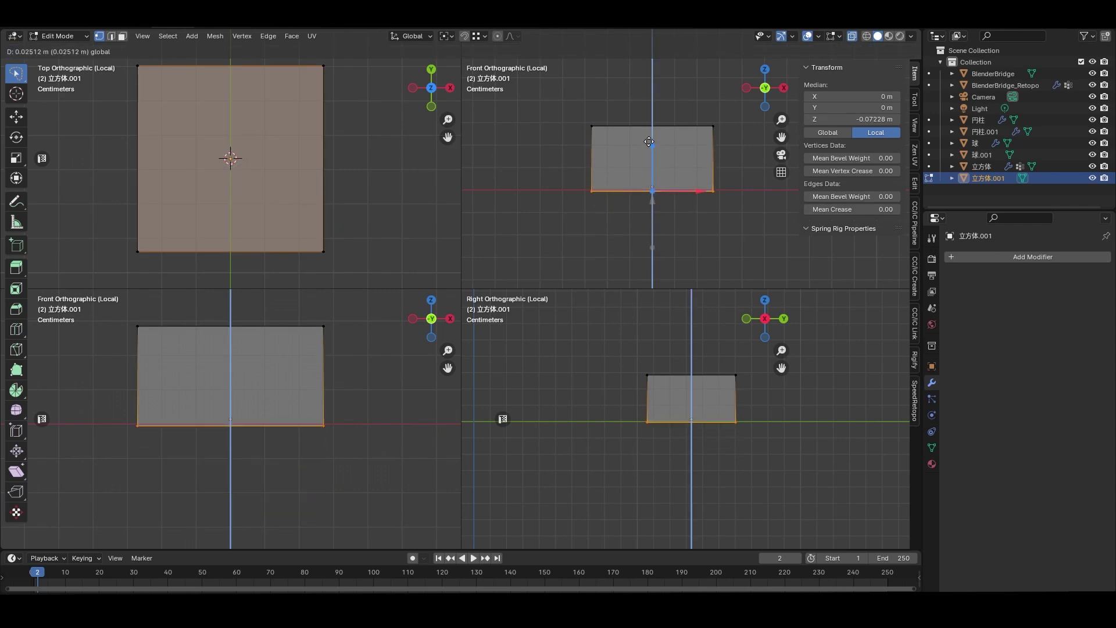
click(649, 142)
key(Tab)
key(s)
key(x)
click(301, 231)
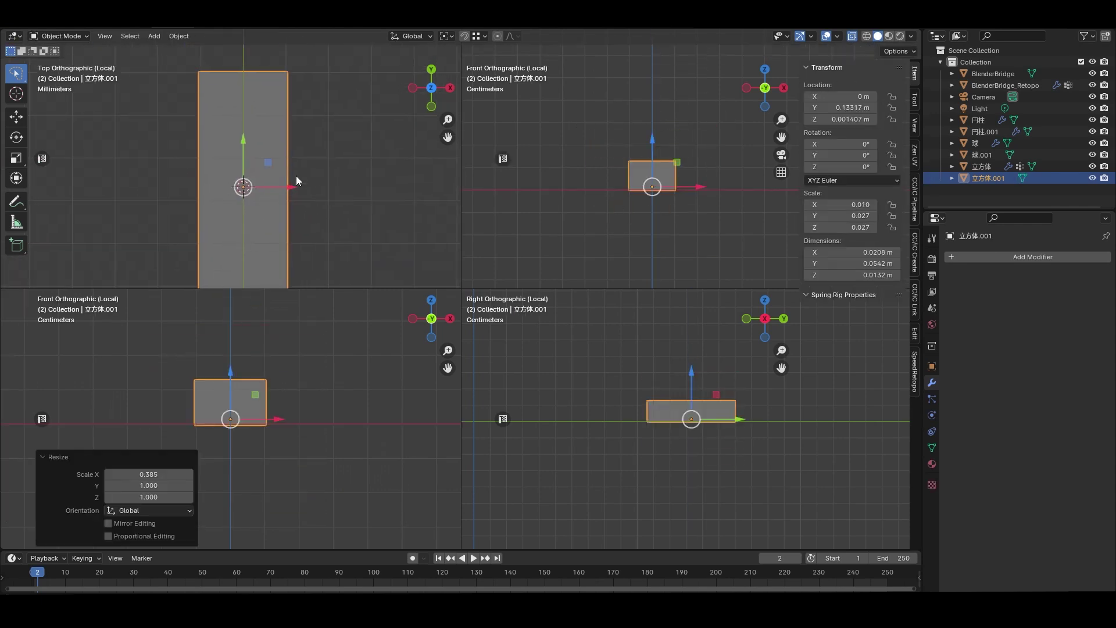
Loop-cut the block, widen one end, and move the opposite end face
key(Tab)
key(ctrl+r)
click(360, 174)
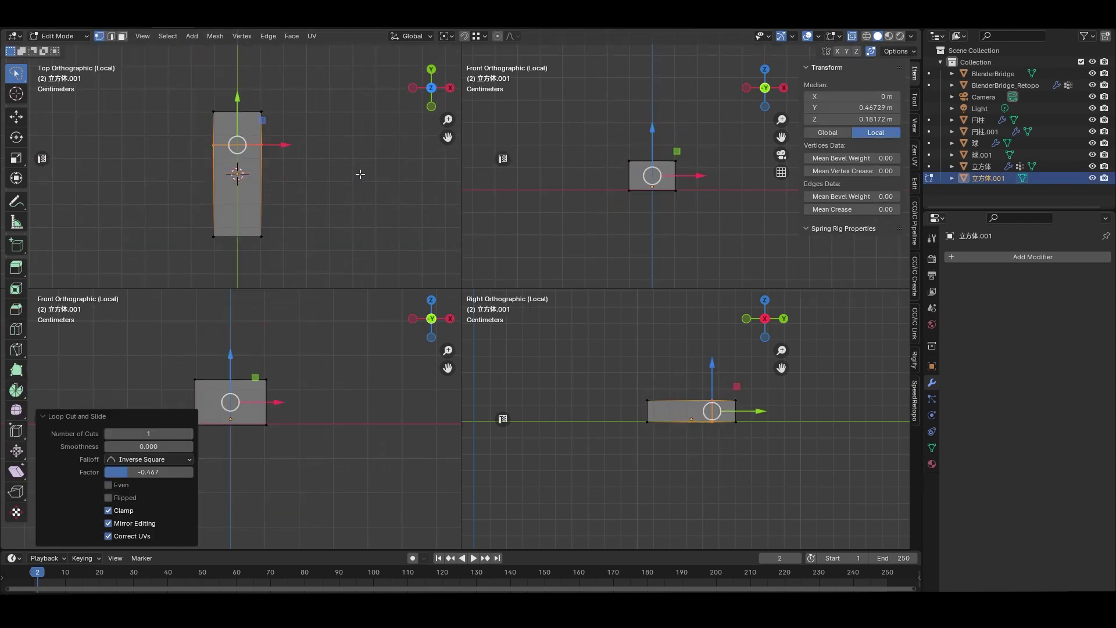
click(422, 178)
click(312, 179)
click(238, 205)
click(239, 185)
Taper the end face along X and select the block's top face
key(s)
key(x)
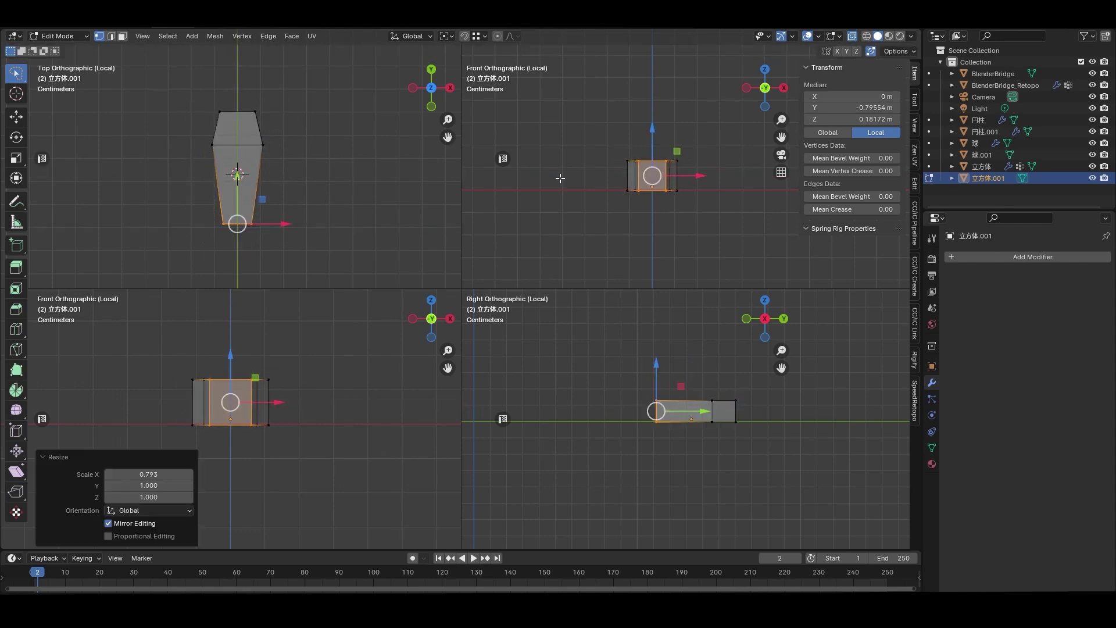
key(3)
middle_drag(560, 178, 692, 215)
click(696, 217)
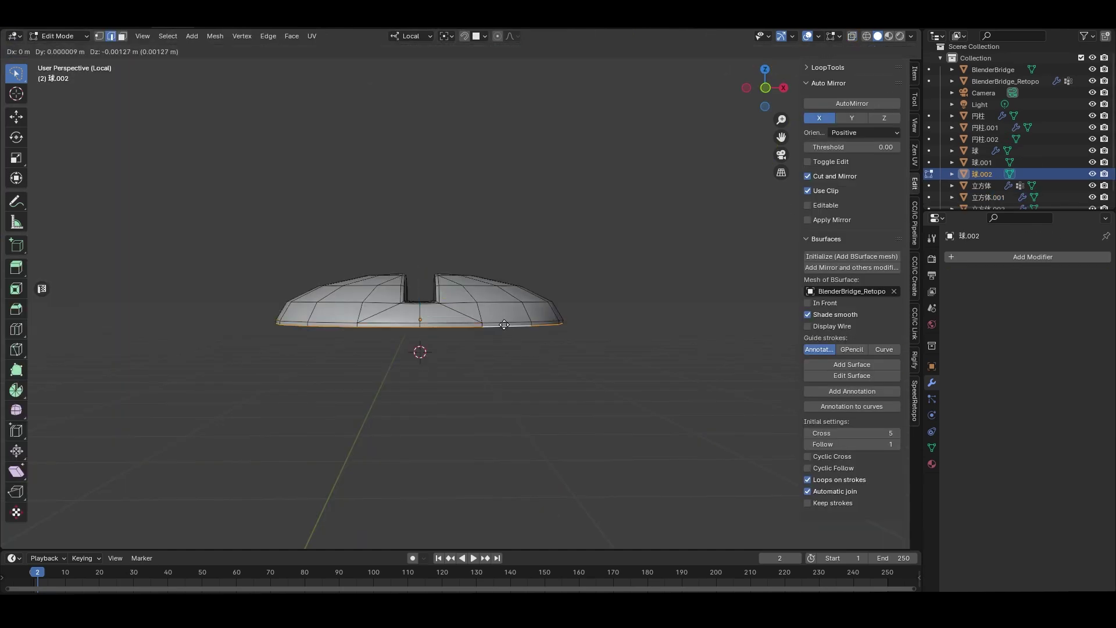
Extrude the notched dome, slide an edge loop, and add subdivision smoothing
click(504, 325)
scroll(500, 360, up, 3)
key(g)
key(g)
key(Tab)
middle_drag(502, 369, 492, 352)
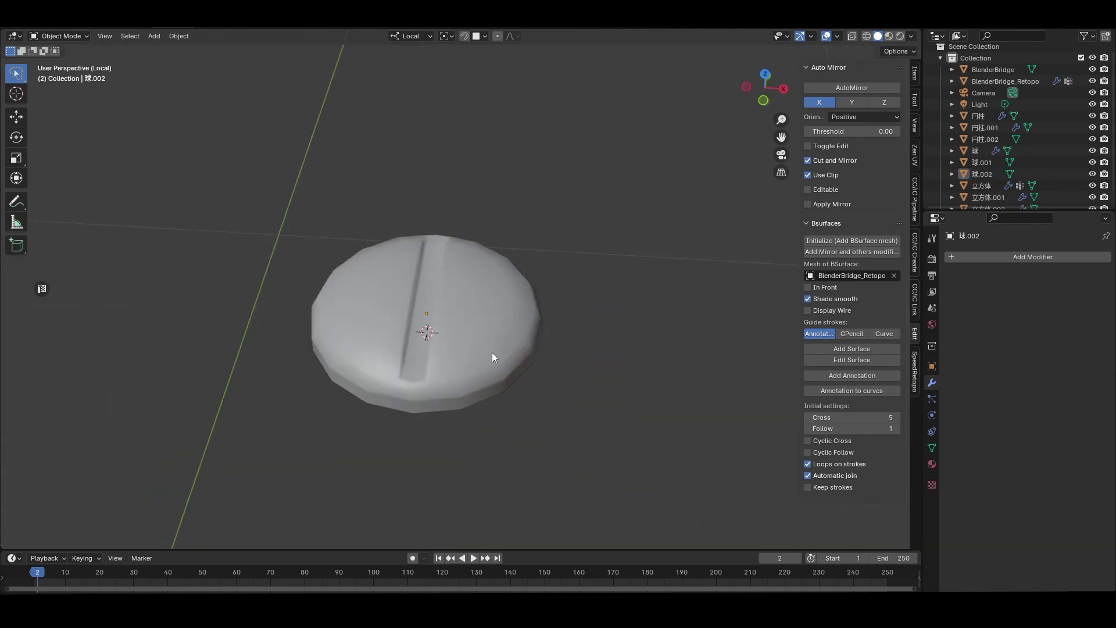
key(ctrl+1)
Exit local view and move the bowl-shaped piece into place
key(KP_Divide)
click(557, 396)
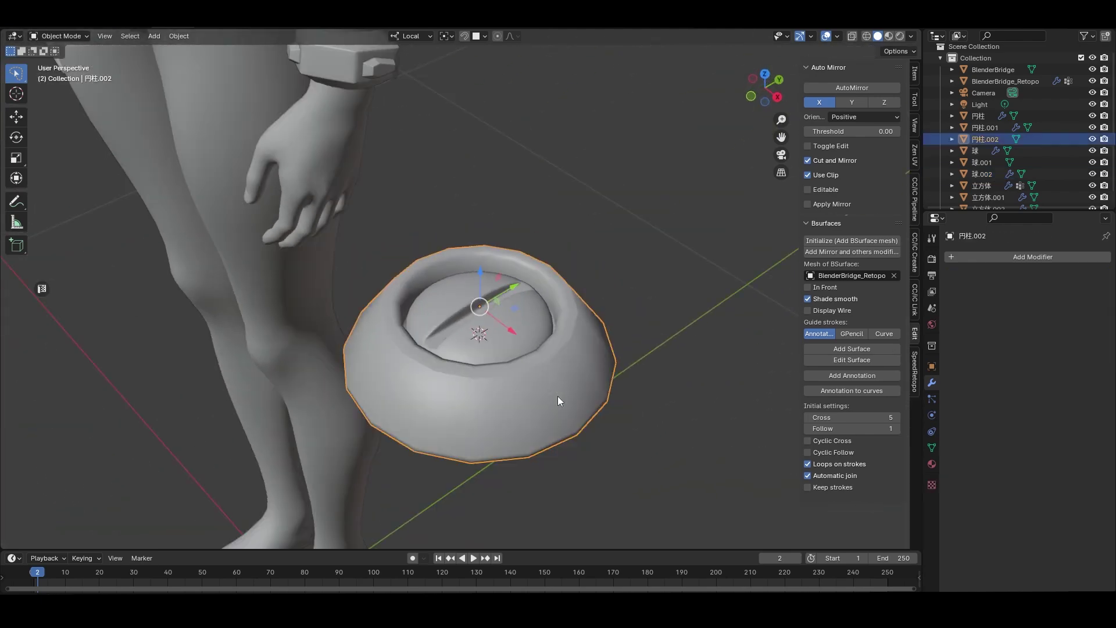
key(KP_7)
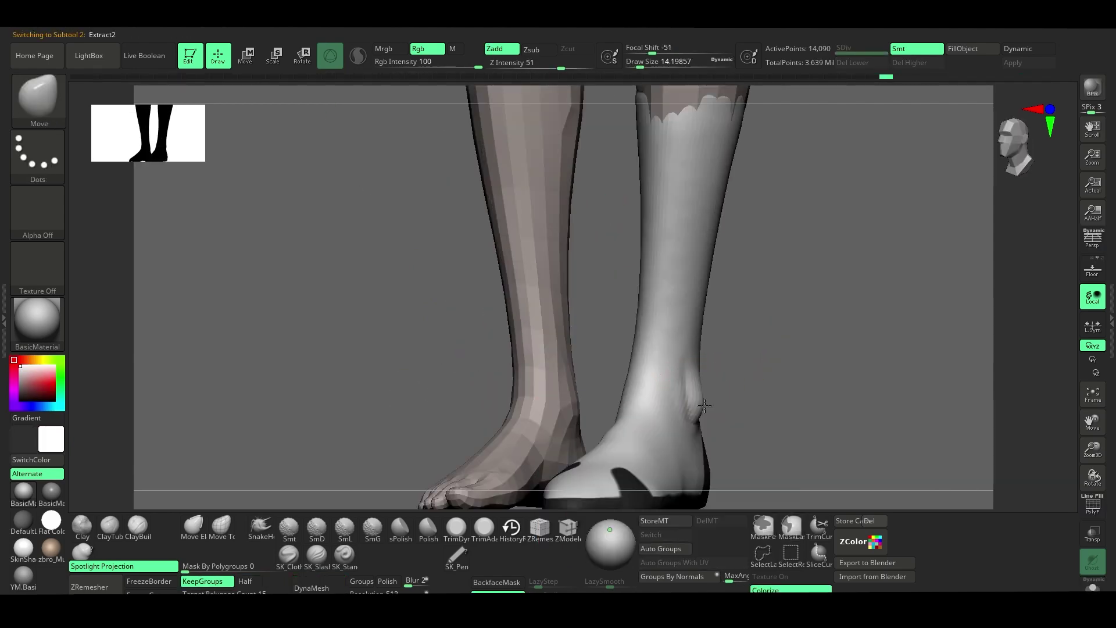
Shrink the brush for finer work on the lower-leg boot shell
key(s)
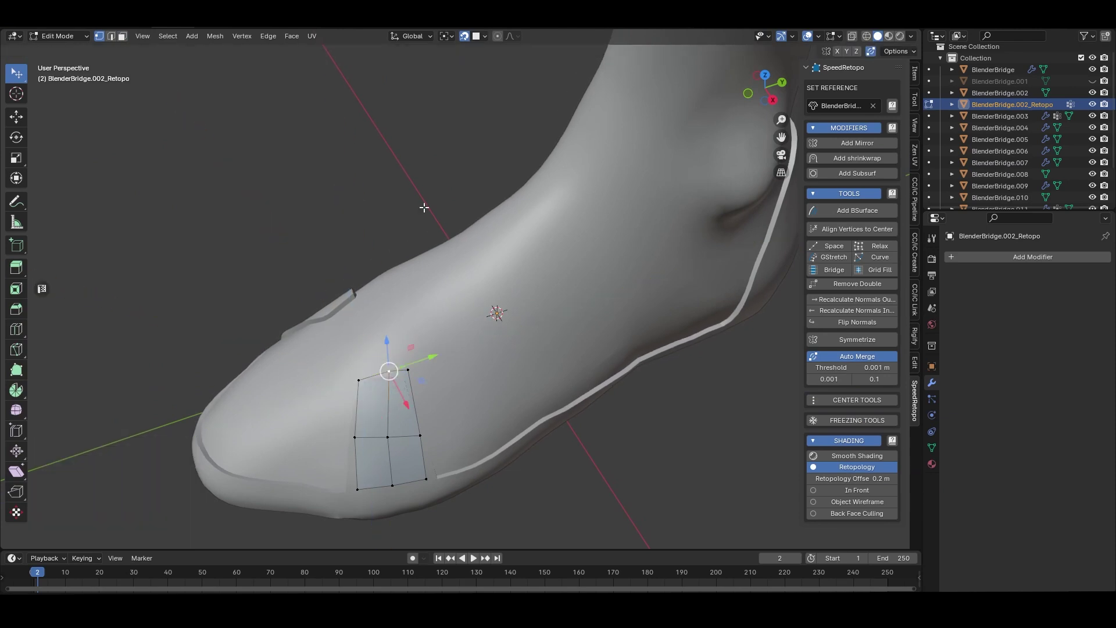
Sketch a strip of faces along the sole with snapping enabled, then select its top loop
click(485, 36)
middle_drag(523, 325, 706, 335)
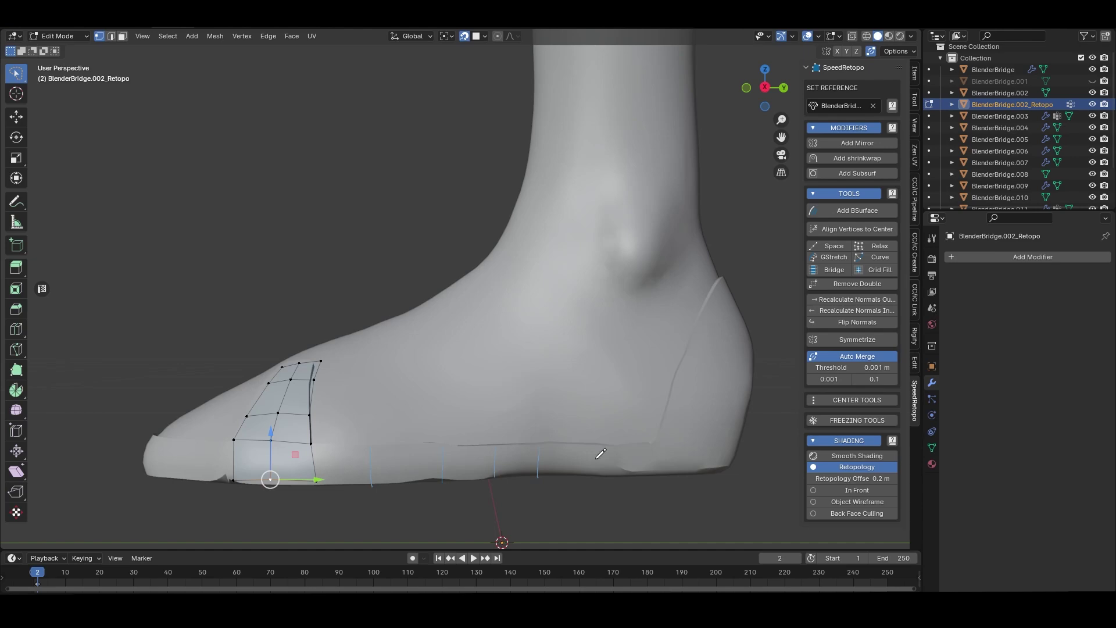
middle_drag(601, 452, 656, 502)
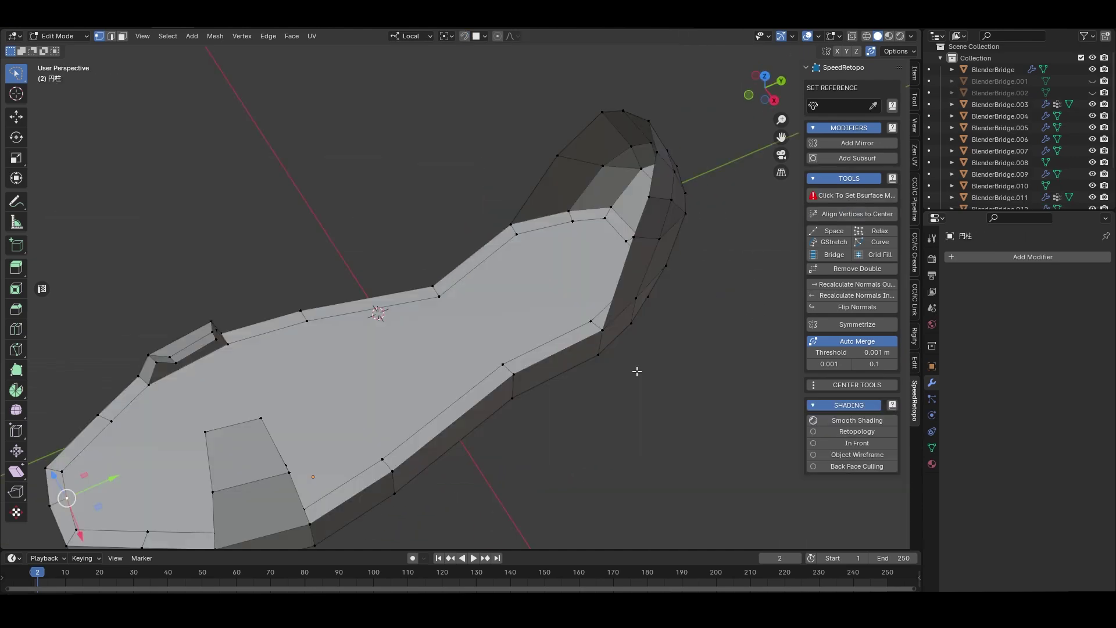
middle_drag(637, 371, 604, 358)
alt+click(599, 354)
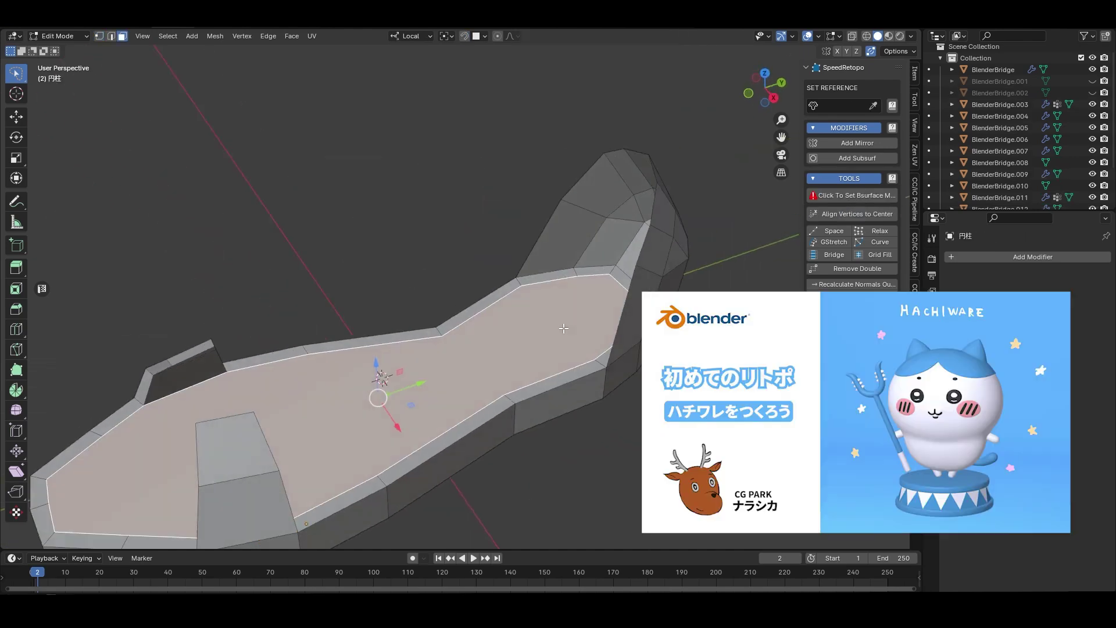
middle_drag(599, 317, 622, 362)
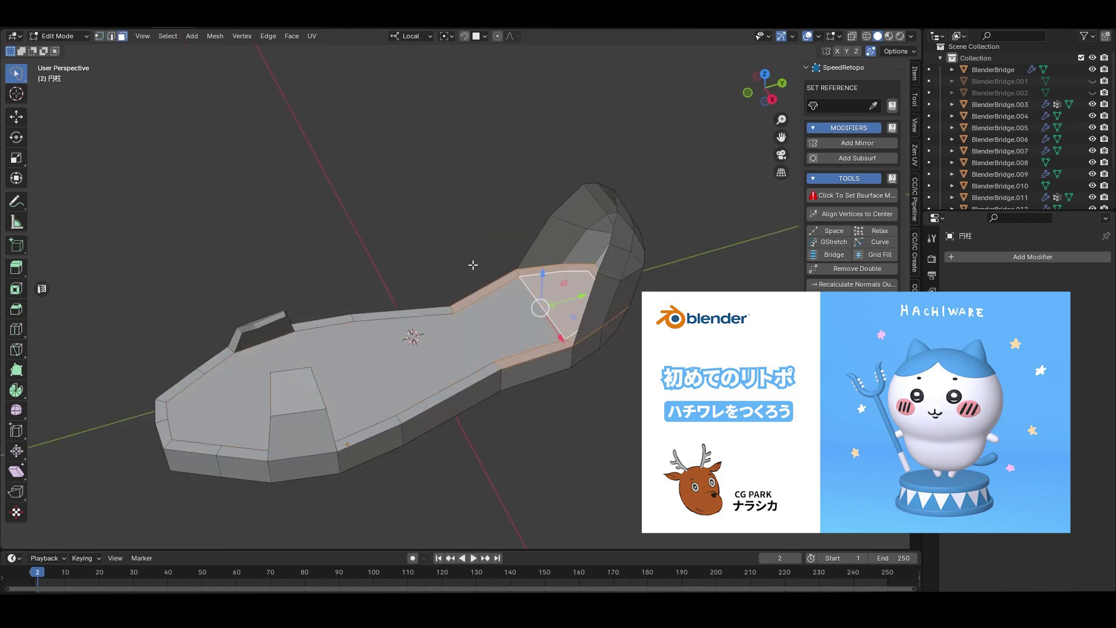
Extrude the leg's bottom edge ring downward, scale and flatten it, then extrude again
key(alt+a)
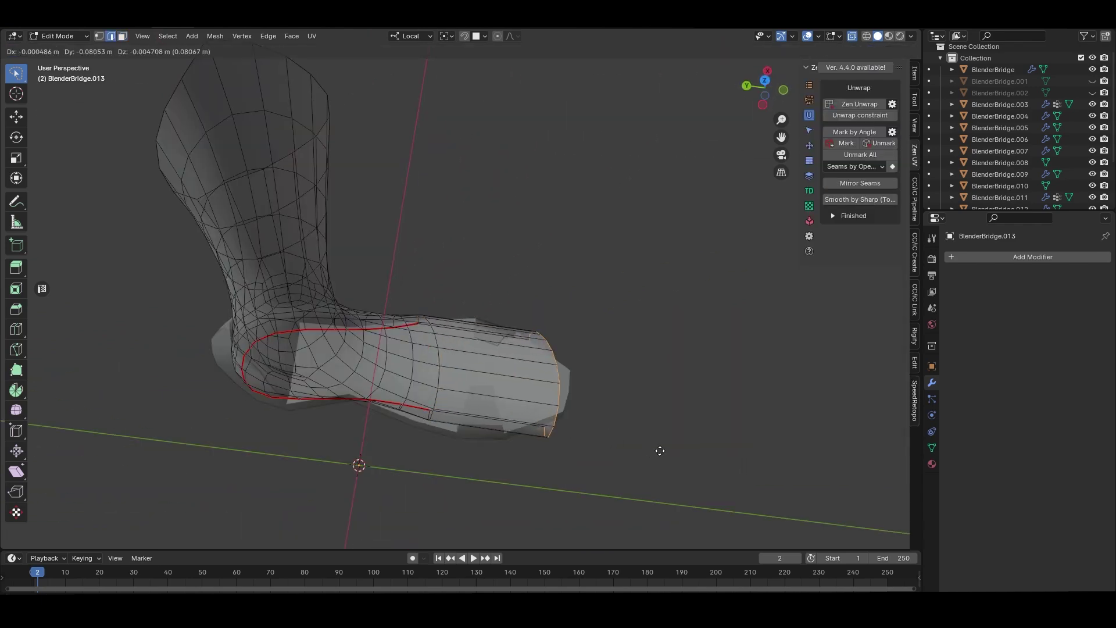
click(660, 450)
middle_drag(660, 451, 511, 481)
key(s)
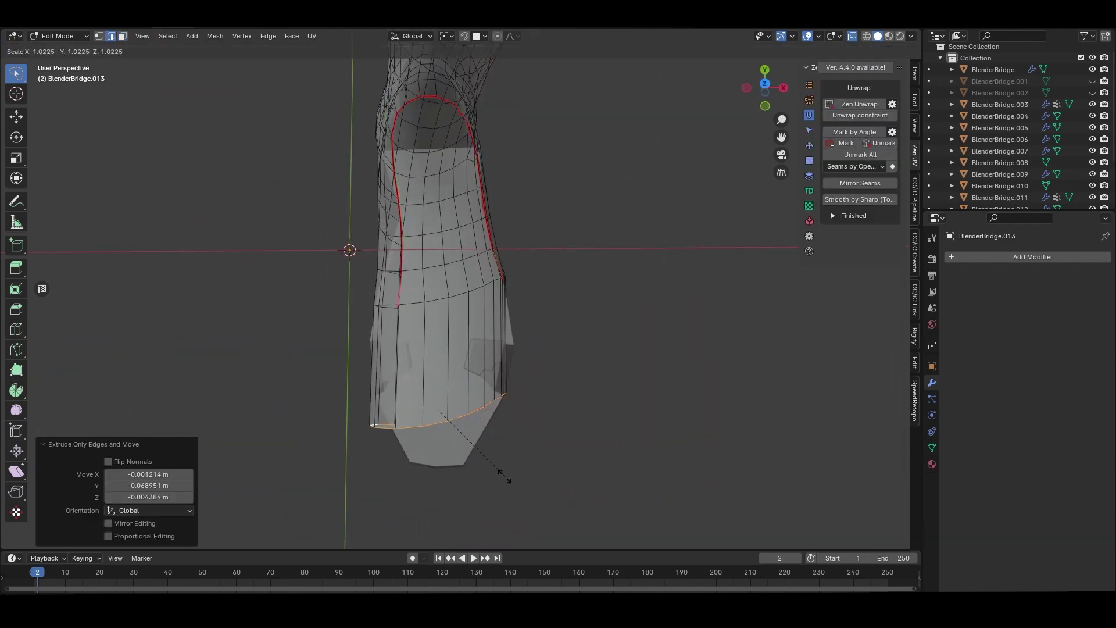
click(440, 407)
middle_drag(440, 407, 435, 332)
key(g)
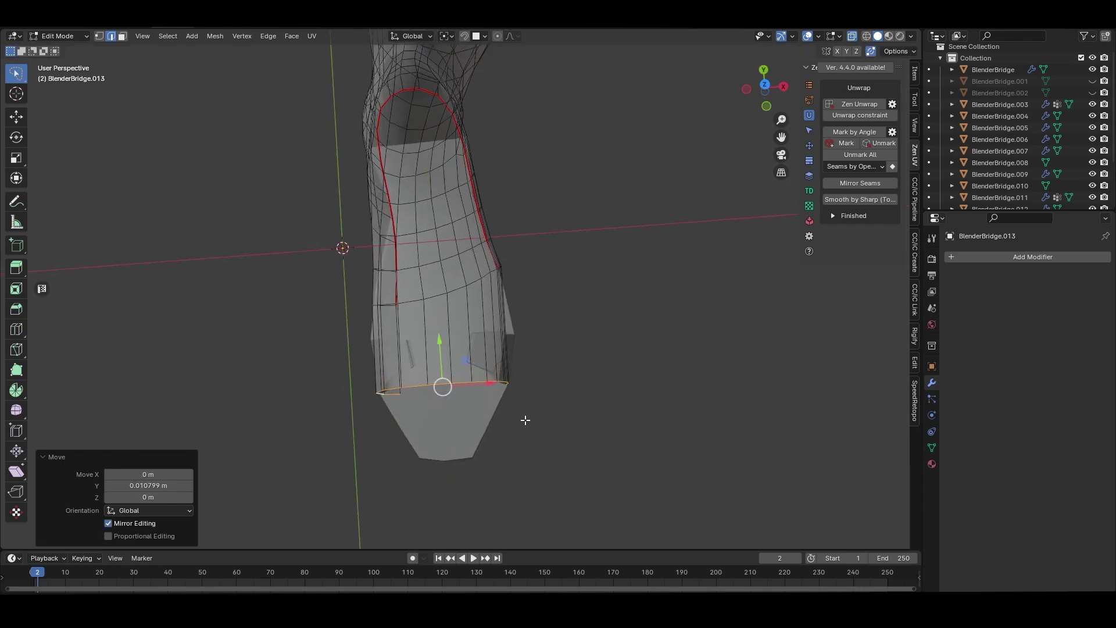
middle_drag(527, 416, 526, 451)
click(525, 458)
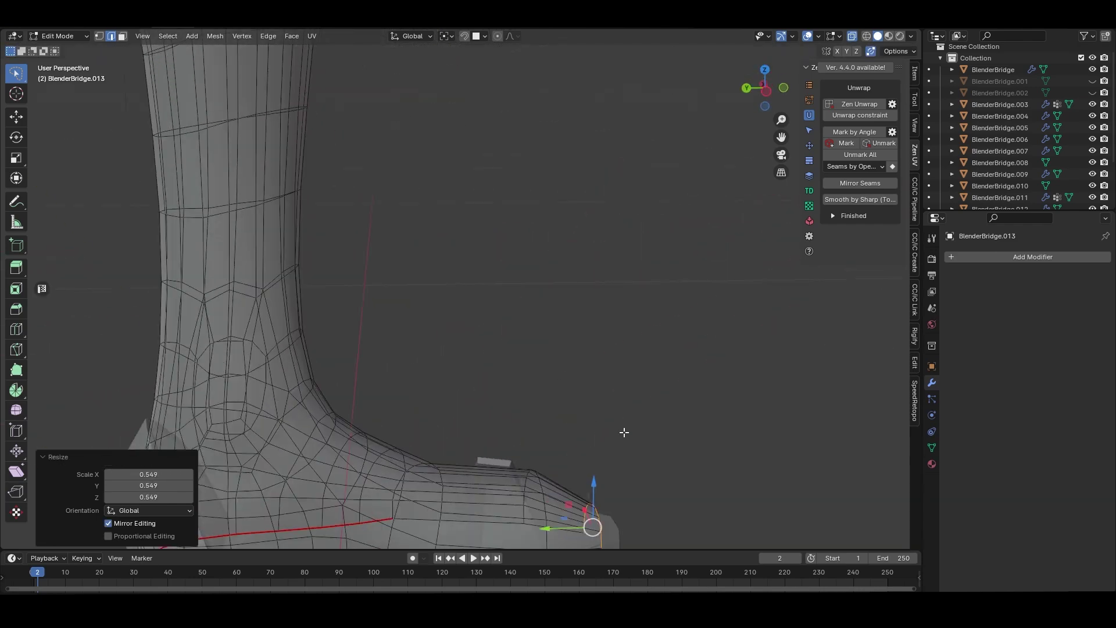
Enlarge the sculpt brush and pull the boot armor surface into shape
key(f)
click(534, 424)
mouse_move(533, 424)
middle_down()
mouse_move(376, 349)
mouse_move(411, 352)
mouse_move(456, 379)
mouse_move(486, 469)
mouse_move(619, 370)
mouse_move(498, 379)
mouse_move(599, 461)
middle_up()
Extract and remesh body regions into strips with the plugin, then orbit to inspect them
key(KP_1)
mouse_move(584, 384)
middle_down()
mouse_move(286, 322)
mouse_move(302, 430)
middle_up()
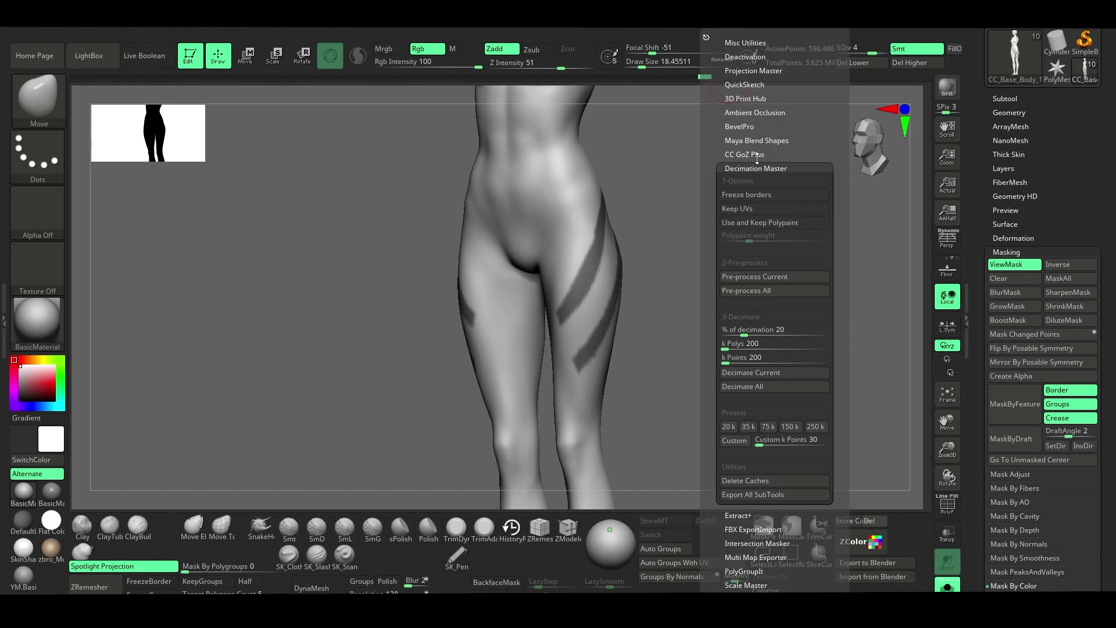
click(729, 32)
click(756, 189)
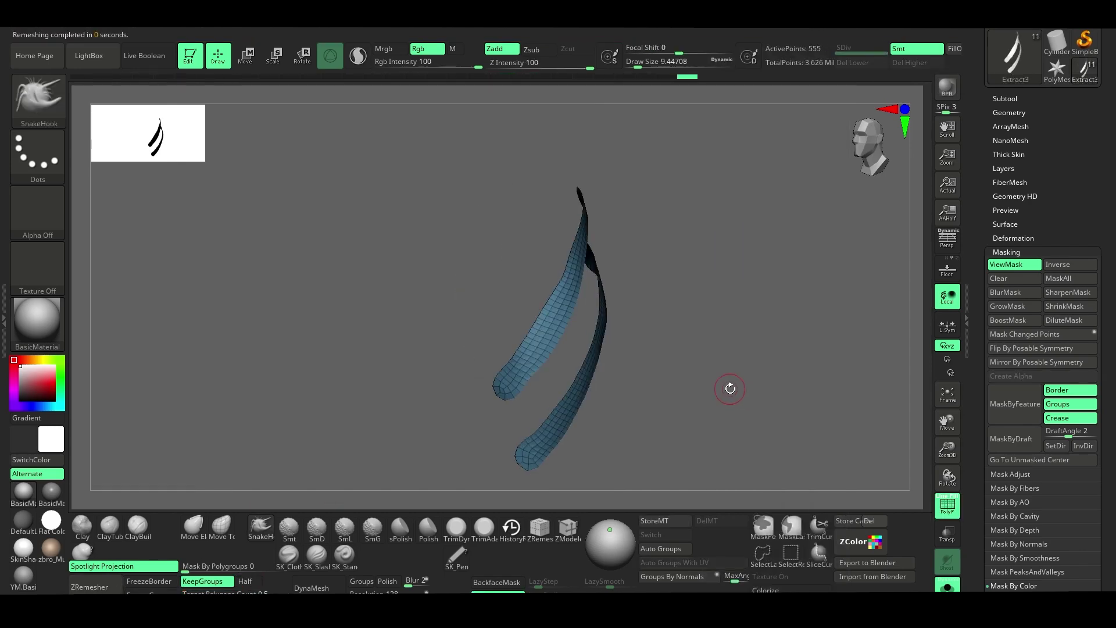
drag(730, 388, 563, 322)
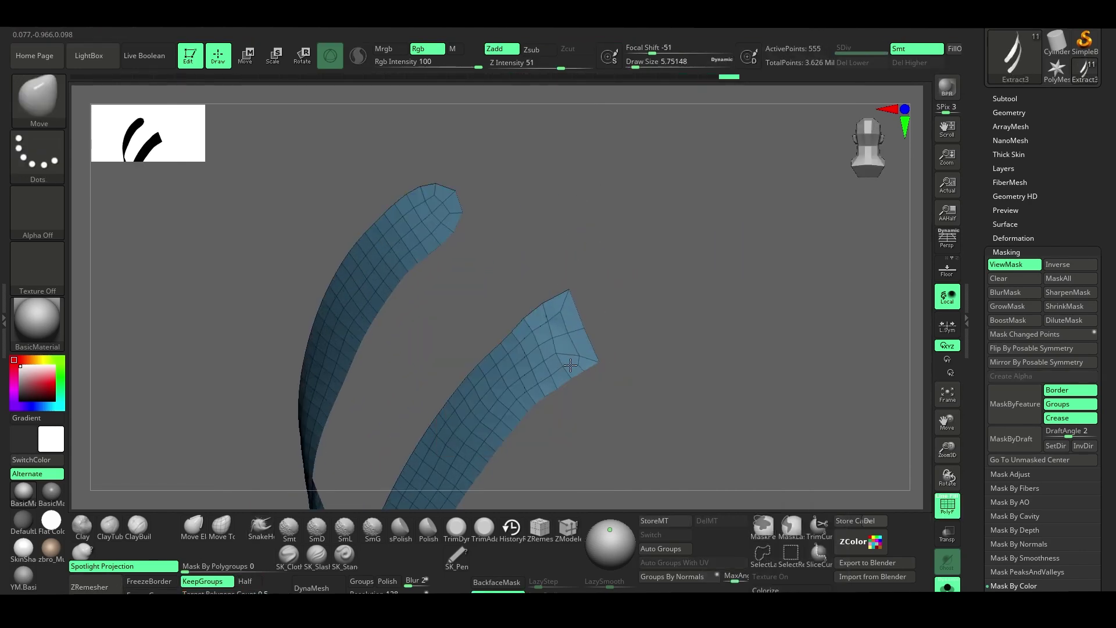
drag(570, 365, 475, 222)
mouse_move(481, 283)
mouse_down()
mouse_move(573, 282)
mouse_move(542, 328)
mouse_move(613, 308)
mouse_move(588, 314)
mouse_up()
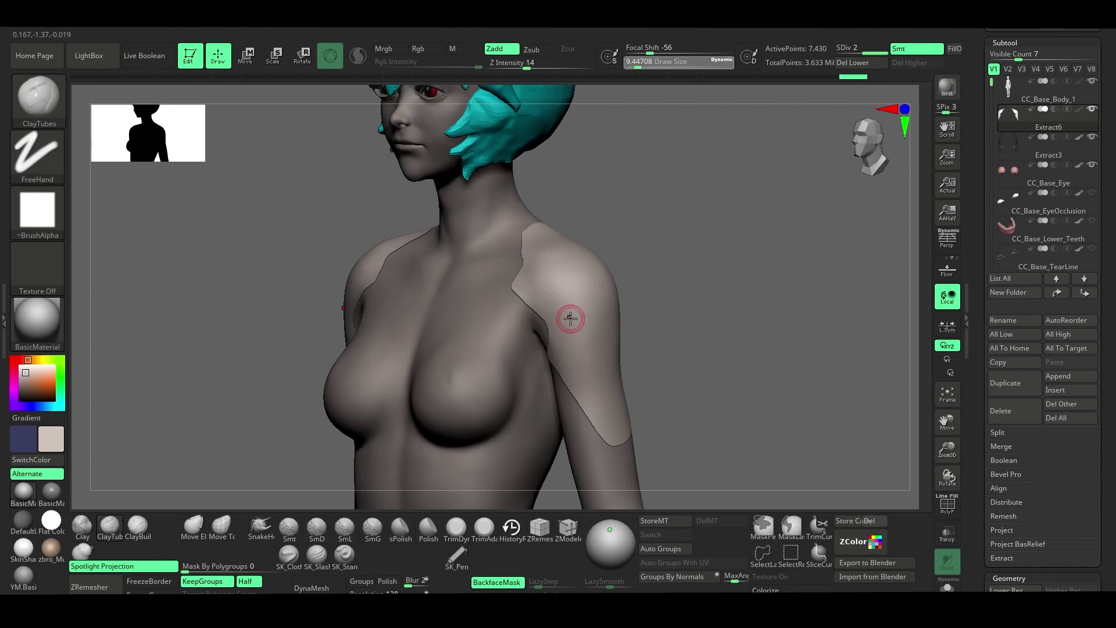
Sculpt a ClayTubes stroke across the shoulder and lower the brush intensity
drag(545, 293, 605, 344)
key(space)
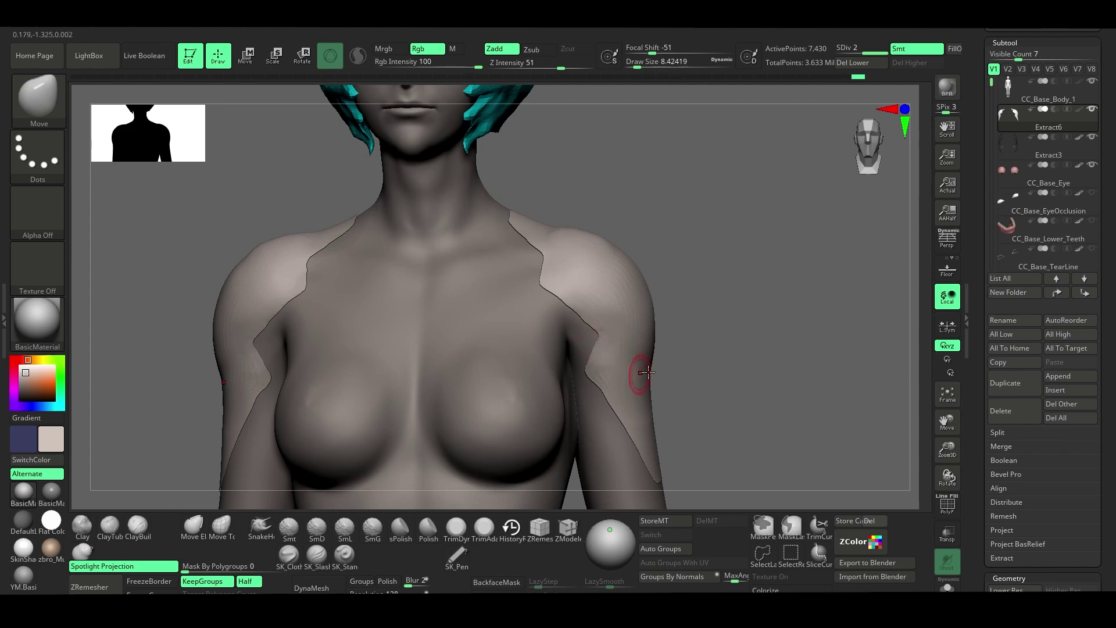
scroll(591, 393, up, 2)
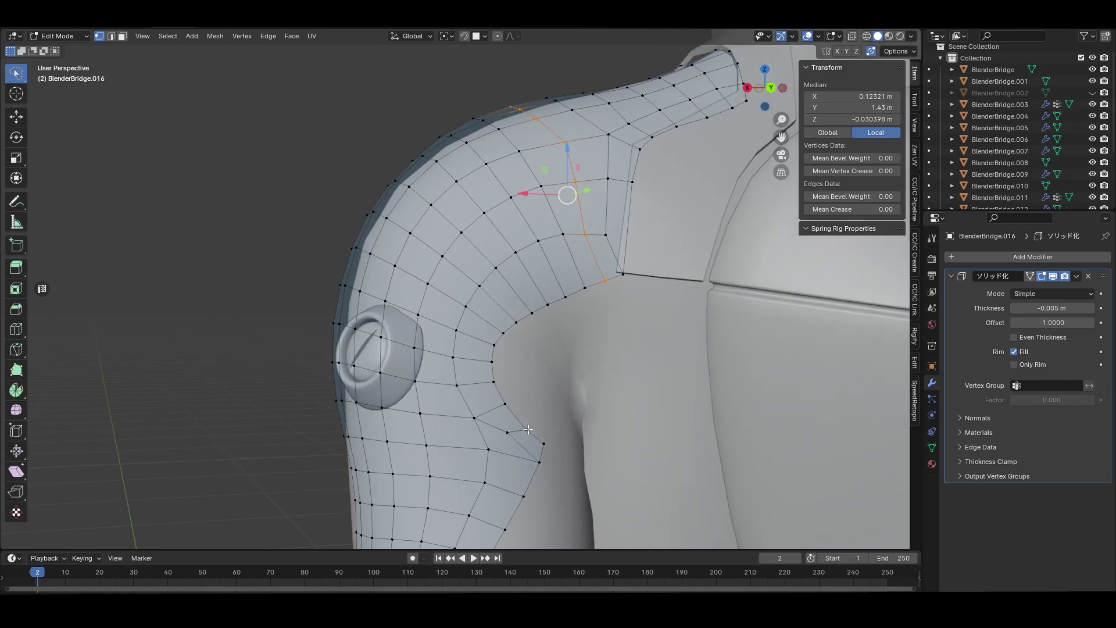
Select vertices along the shoulder armor's lower edge, then switch to edge selection
shift+click(549, 470)
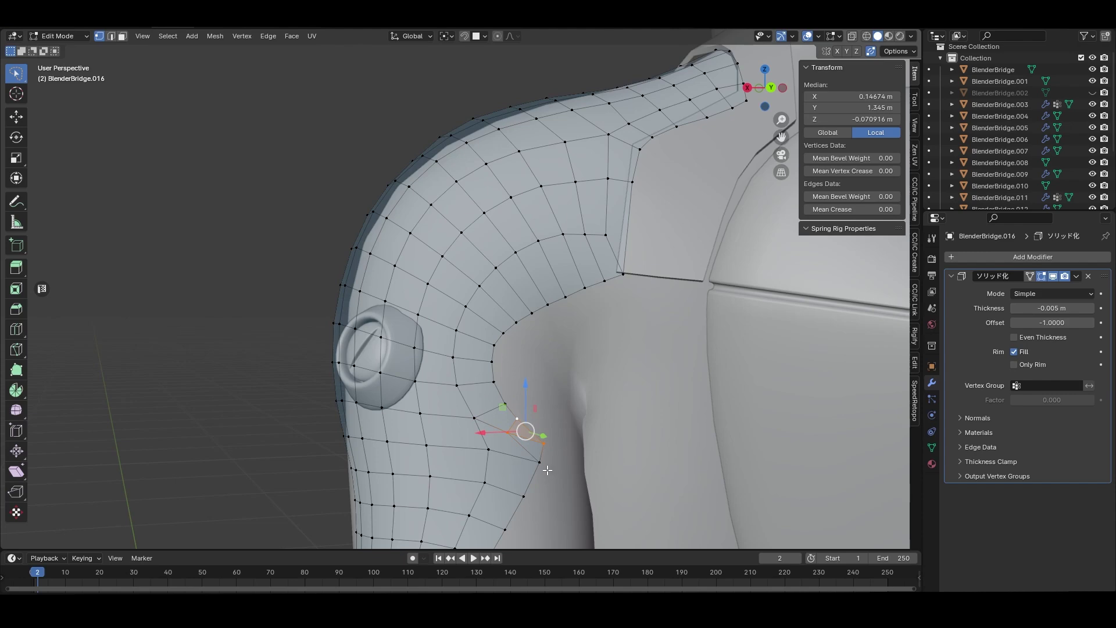
scroll(548, 445, up, 1)
key(2)
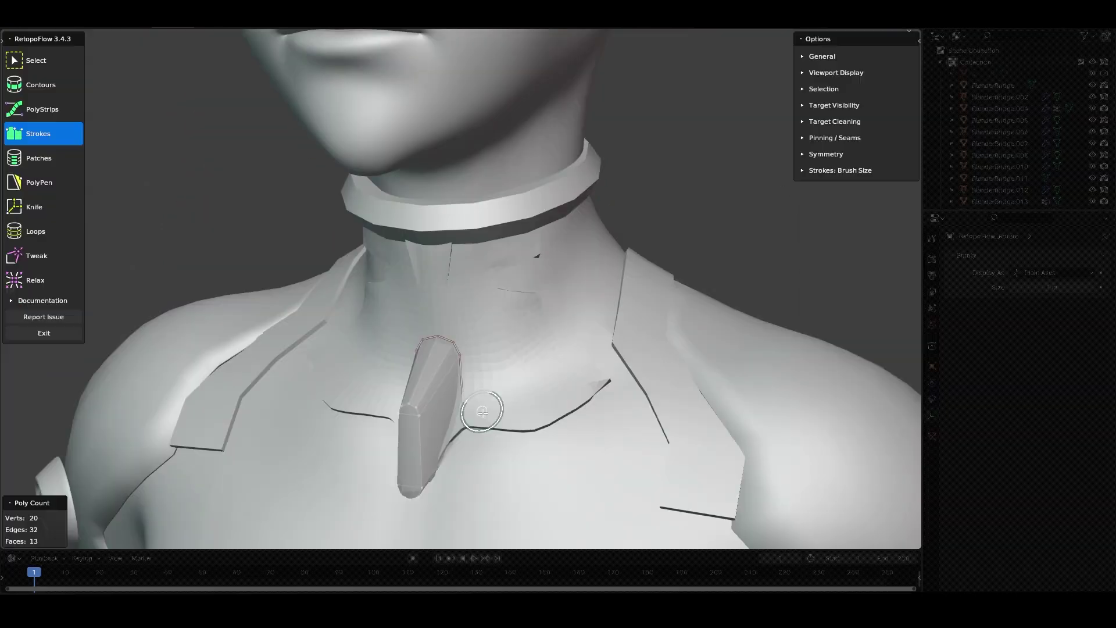
Switch RetopoFlow to Tweak and check the chest patch from frontal and three-quarter views
key(grave)
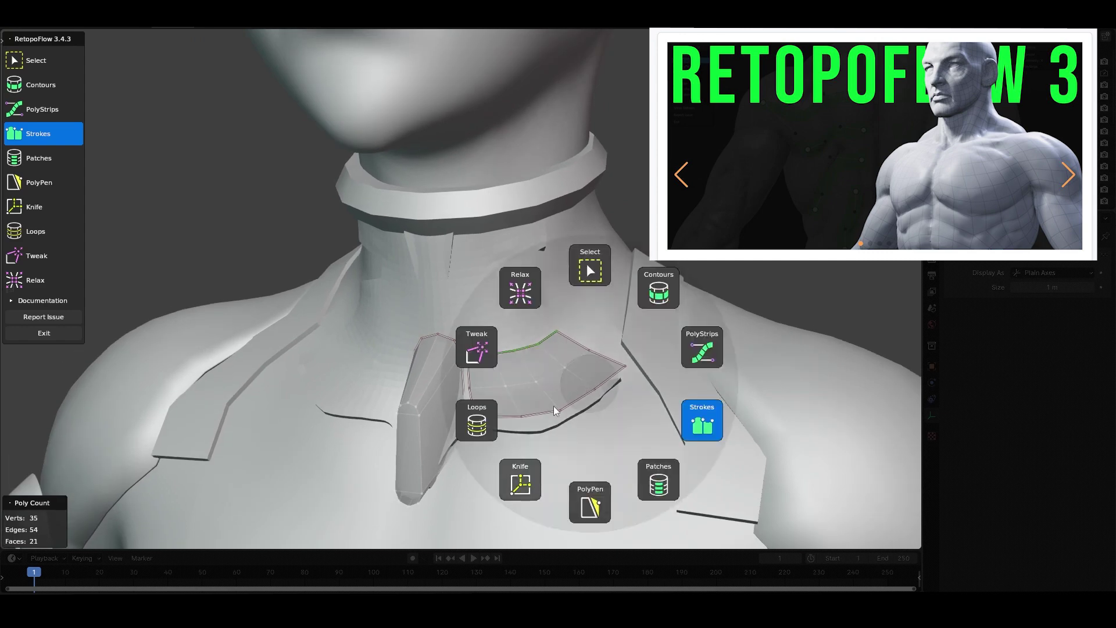
click(471, 433)
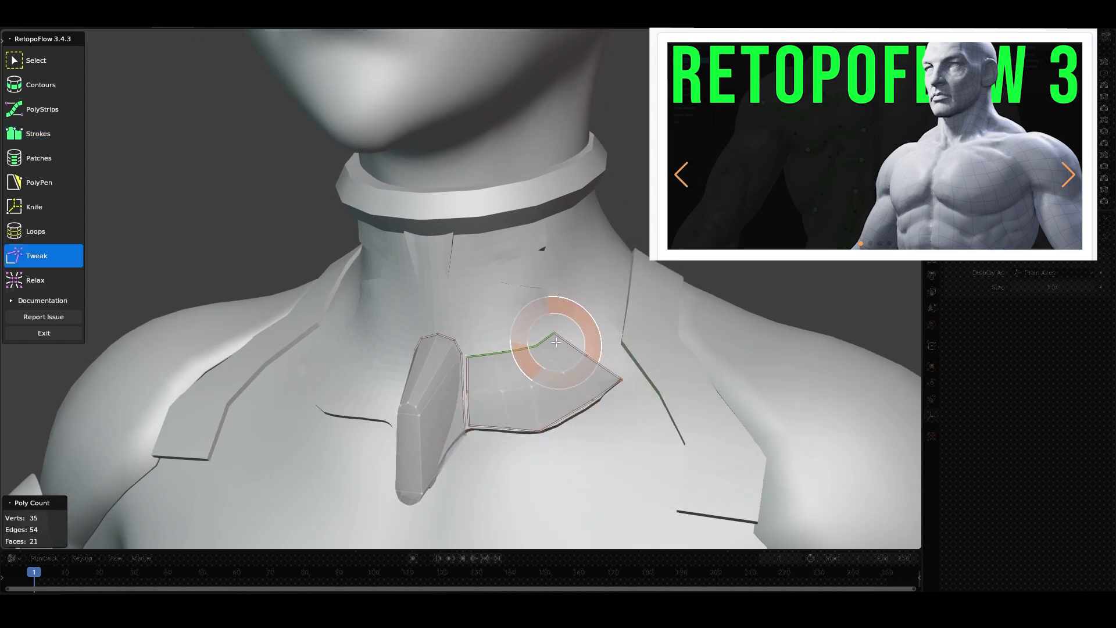
middle_drag(556, 343, 594, 384)
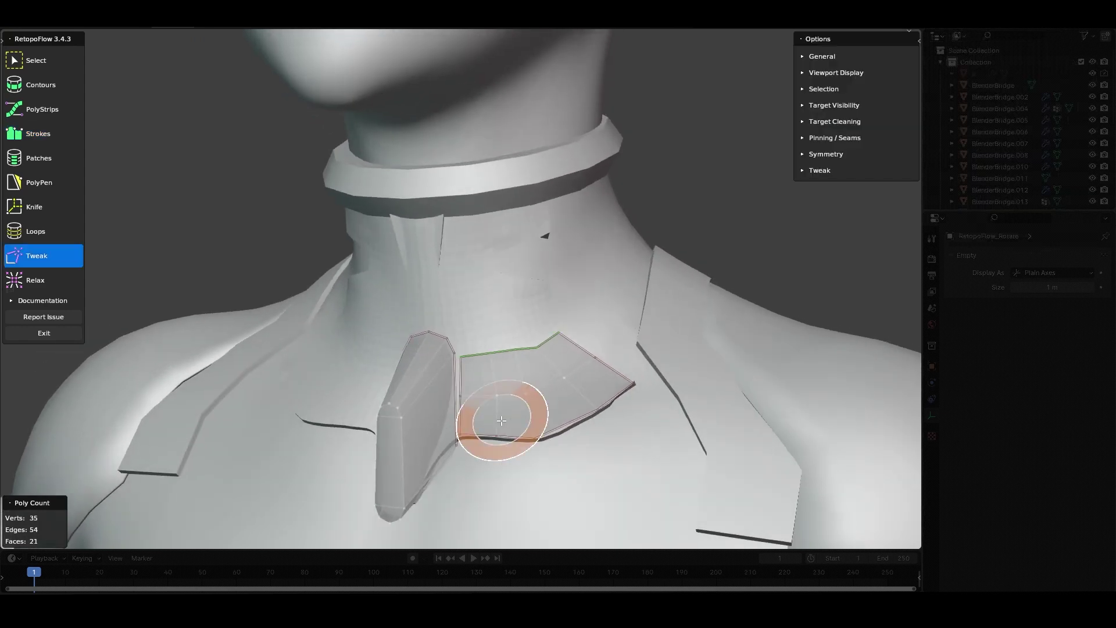
mouse_move(512, 429)
middle_down()
mouse_move(577, 355)
mouse_move(529, 295)
middle_up()
Return to Strokes and draw a stroke along the collar edge
key(grave)
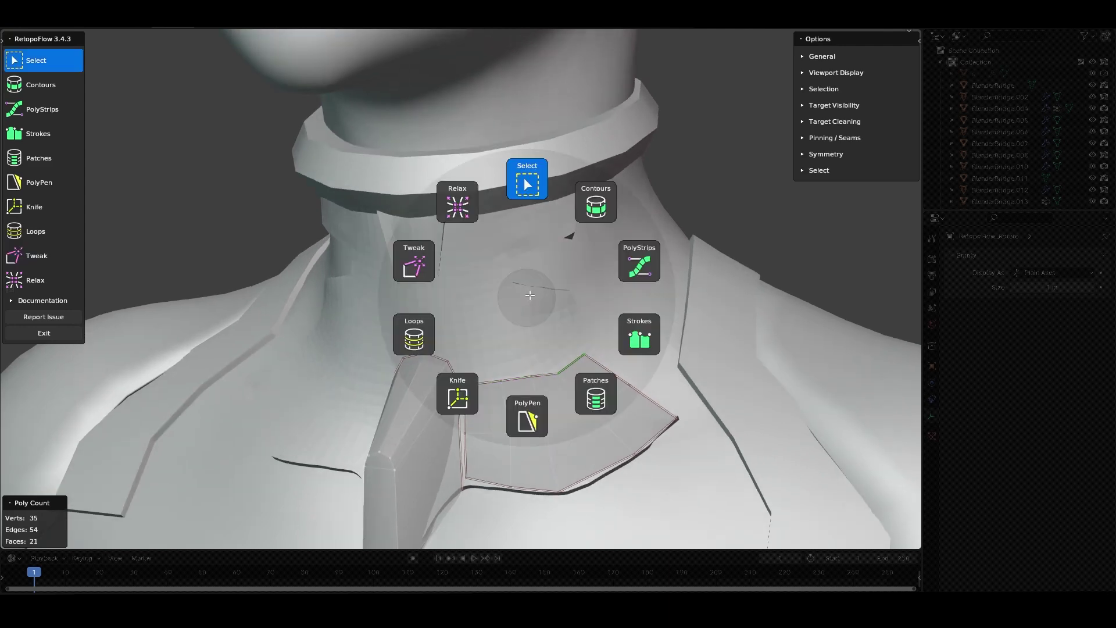
click(611, 328)
middle_drag(581, 360, 653, 313)
Extend the patch with faces along the collar and dissolve the stray vertices
drag(445, 246, 573, 226)
middle_drag(573, 226, 600, 246)
key(t)
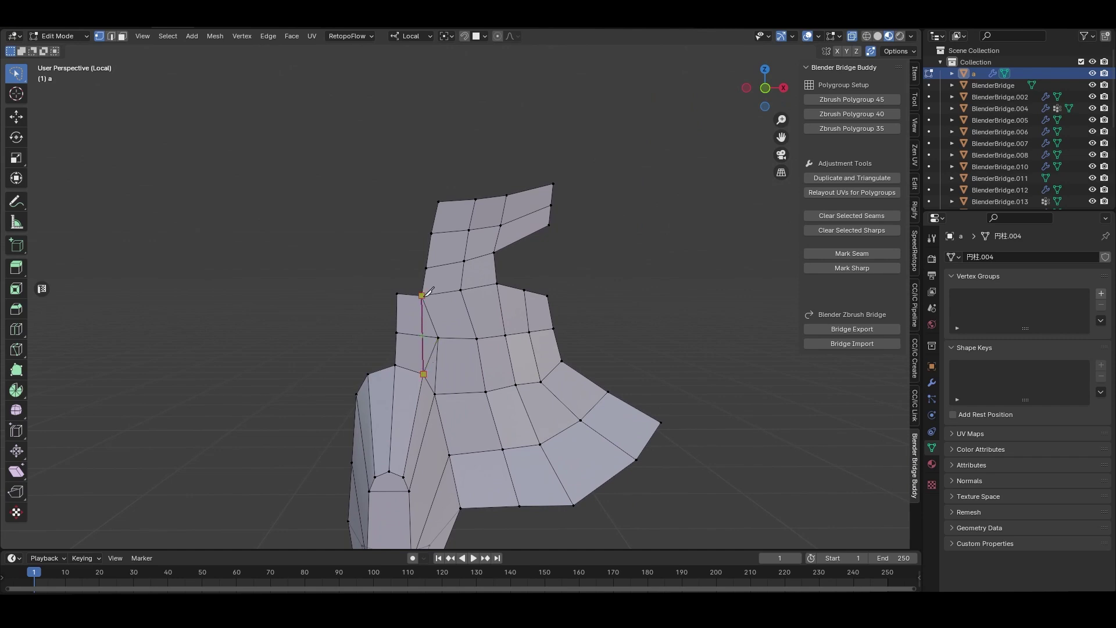
key(ctrl+x)
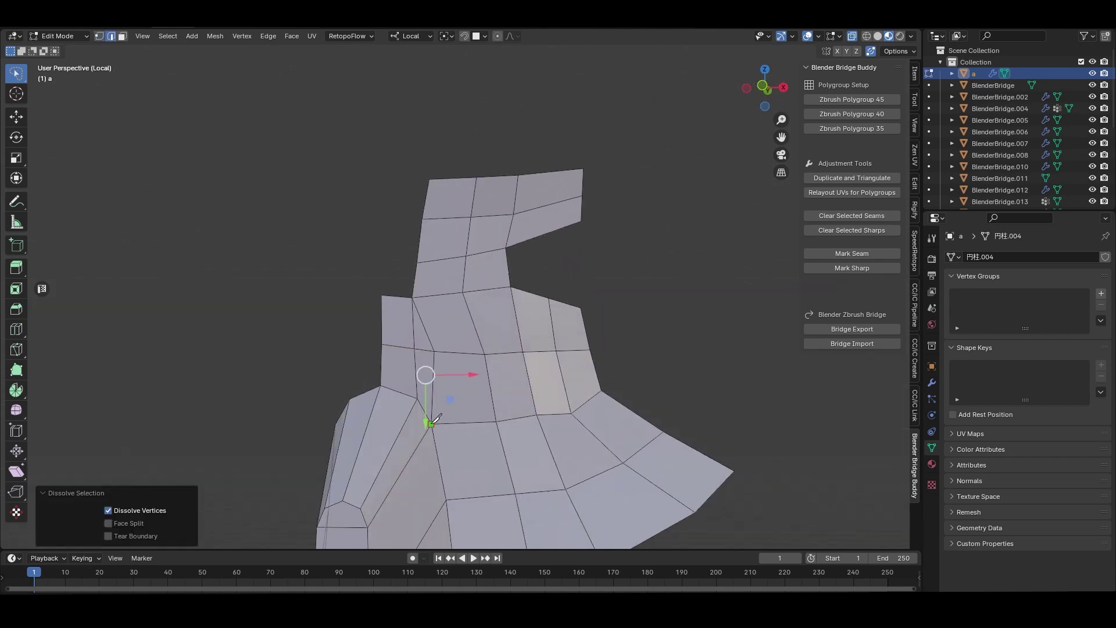
Add a loop cut across the chest plate's upper flap and slide it into place
middle_drag(586, 257, 620, 352)
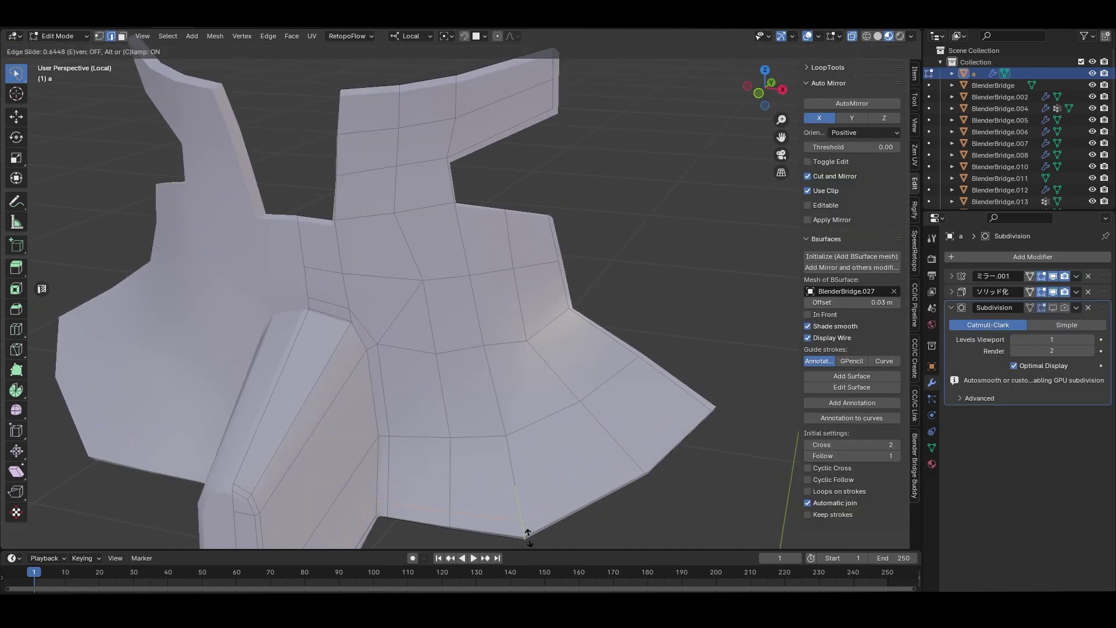
click(528, 535)
mouse_move(630, 508)
middle_down()
mouse_move(600, 513)
mouse_move(639, 445)
middle_up()
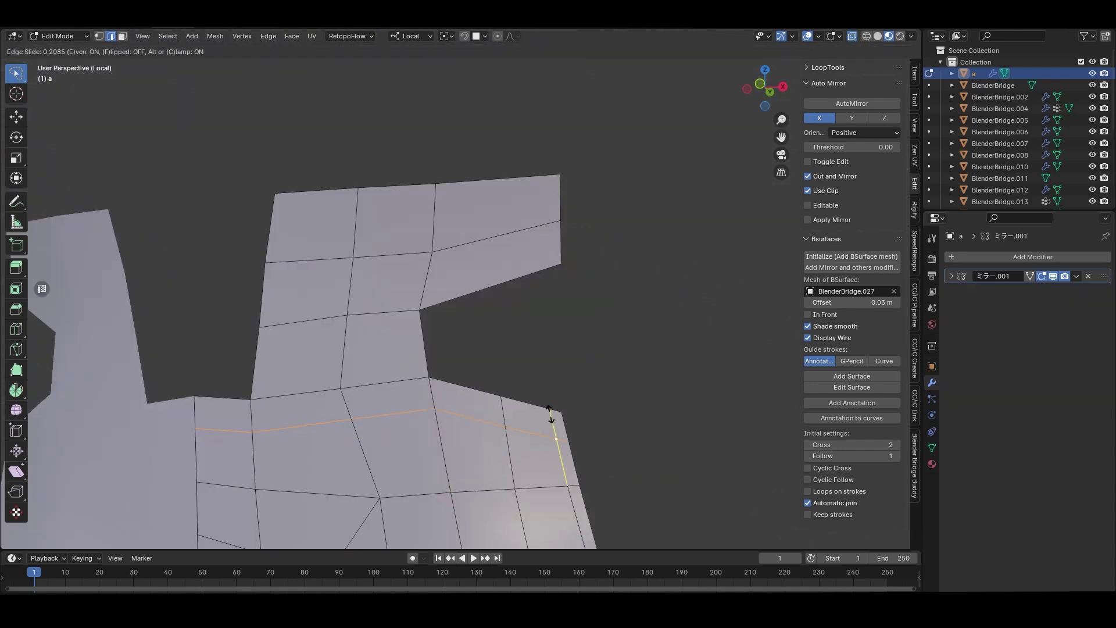
click(552, 417)
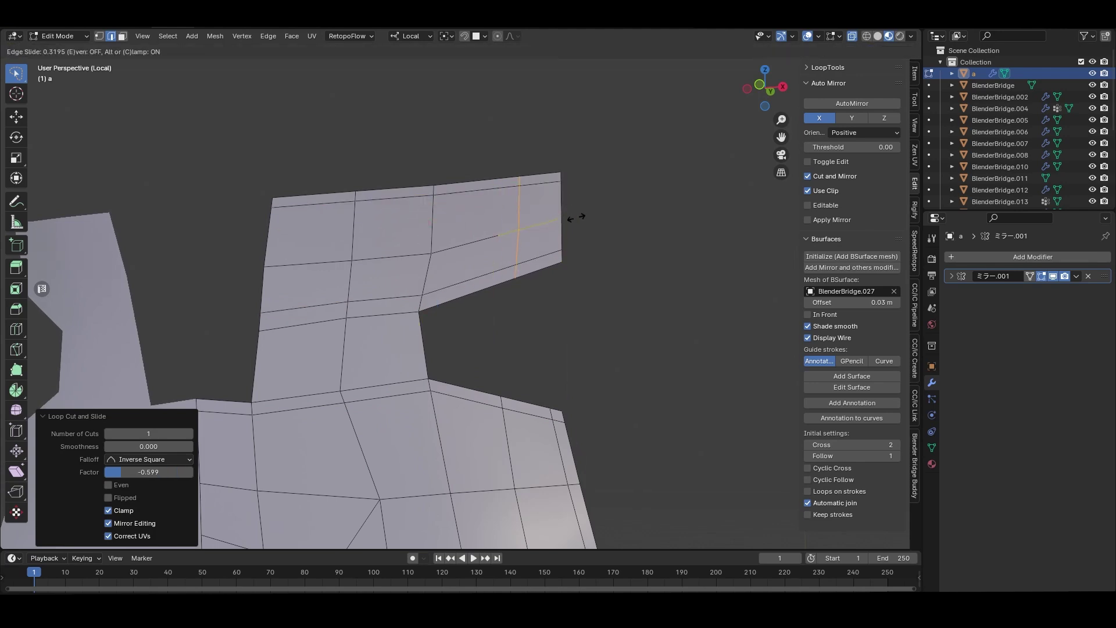
click(604, 203)
Cut and slide another loop through the flap, then collapse the edge at its inner corner
key(ctrl+r)
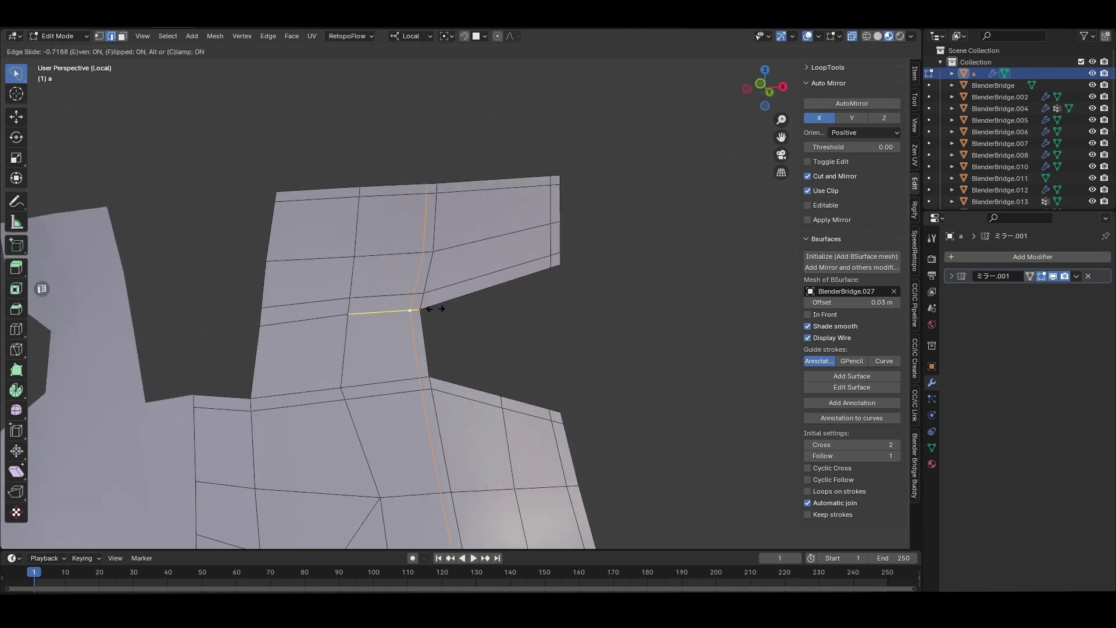
click(429, 309)
middle_drag(429, 309, 489, 409)
middle_drag(493, 305, 550, 336)
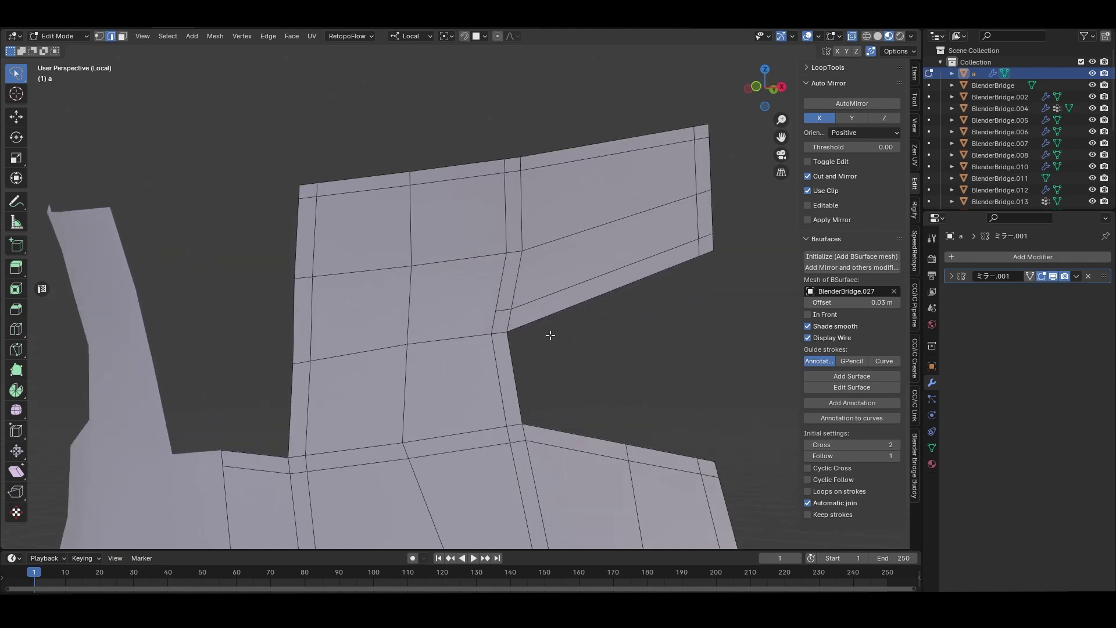
scroll(550, 336, up, 1)
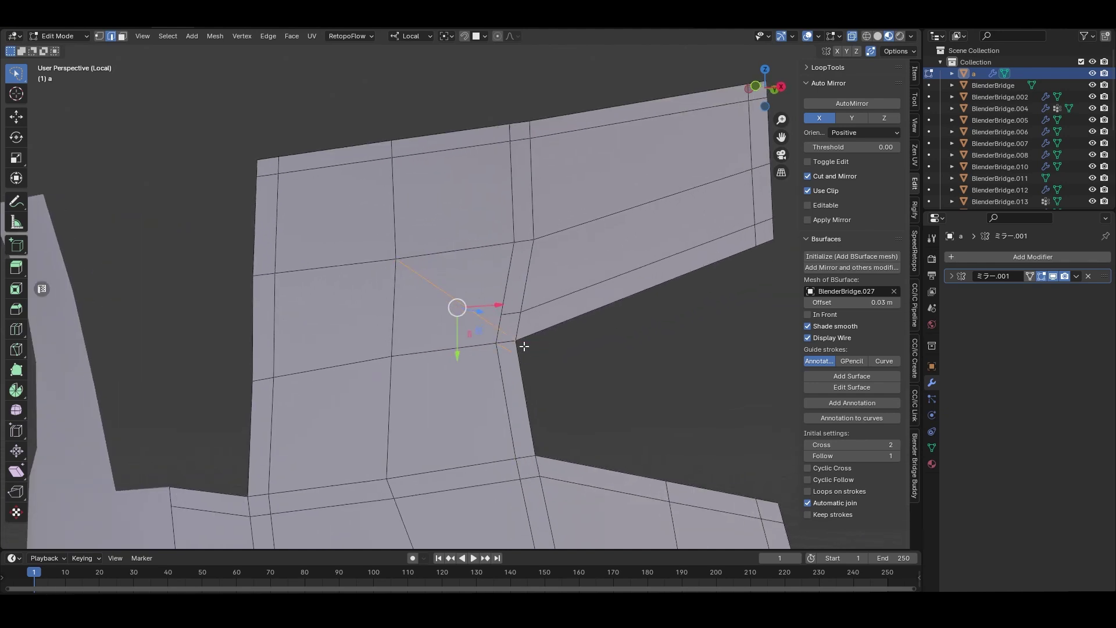
middle_drag(516, 338, 607, 381)
right_click(532, 372)
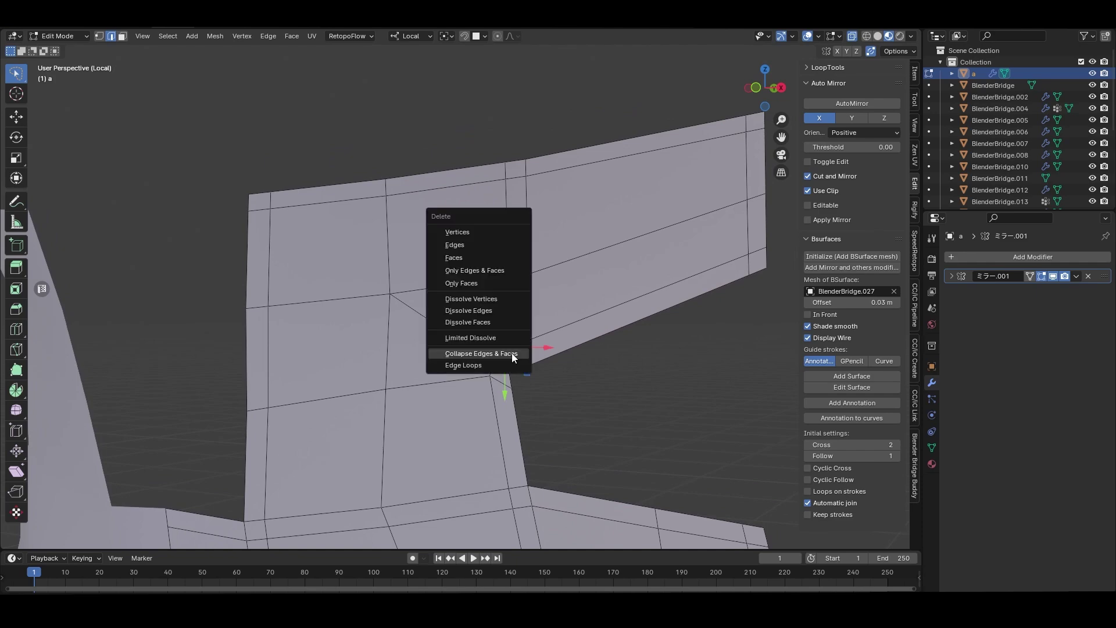
ctrl+click(521, 300)
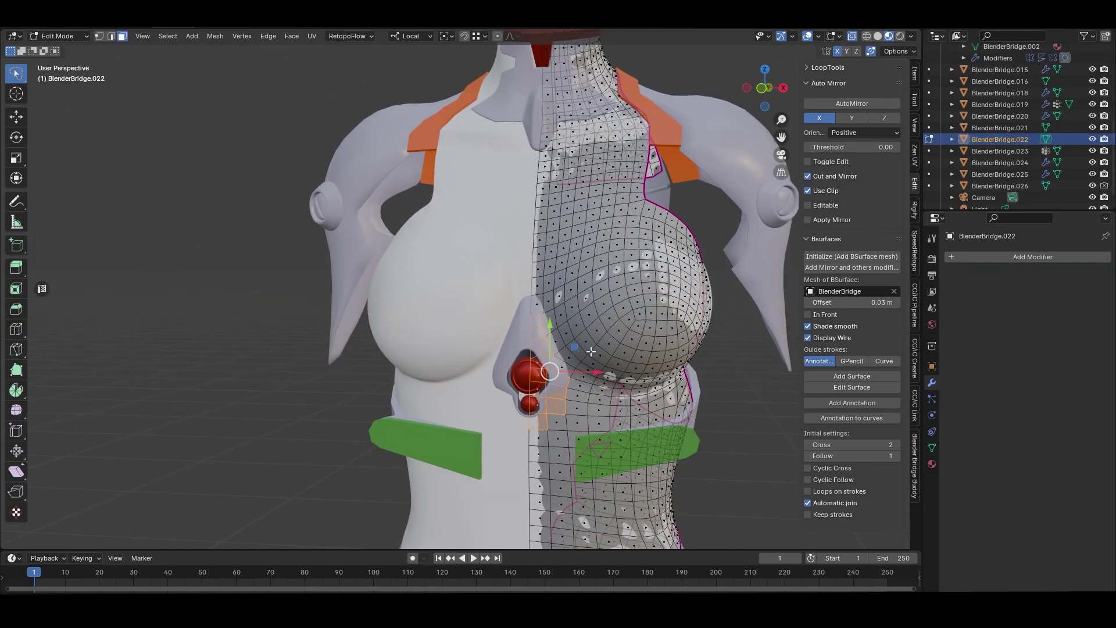
Turn a triangle into a quad and draw a strip of faces across the chest panel
middle_drag(614, 364, 620, 389)
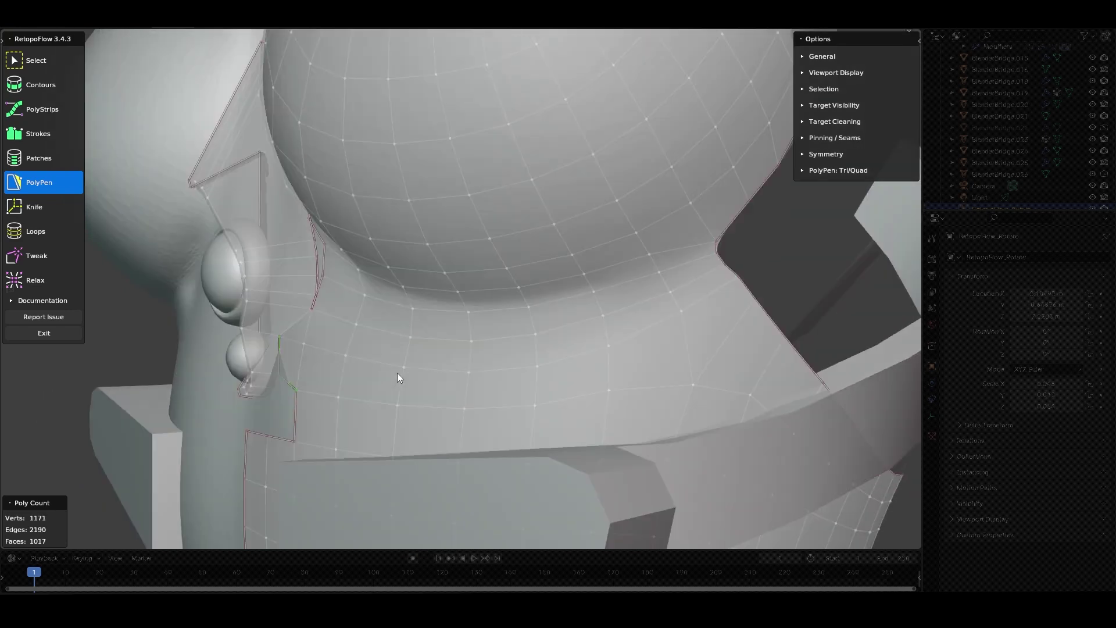
click(389, 336)
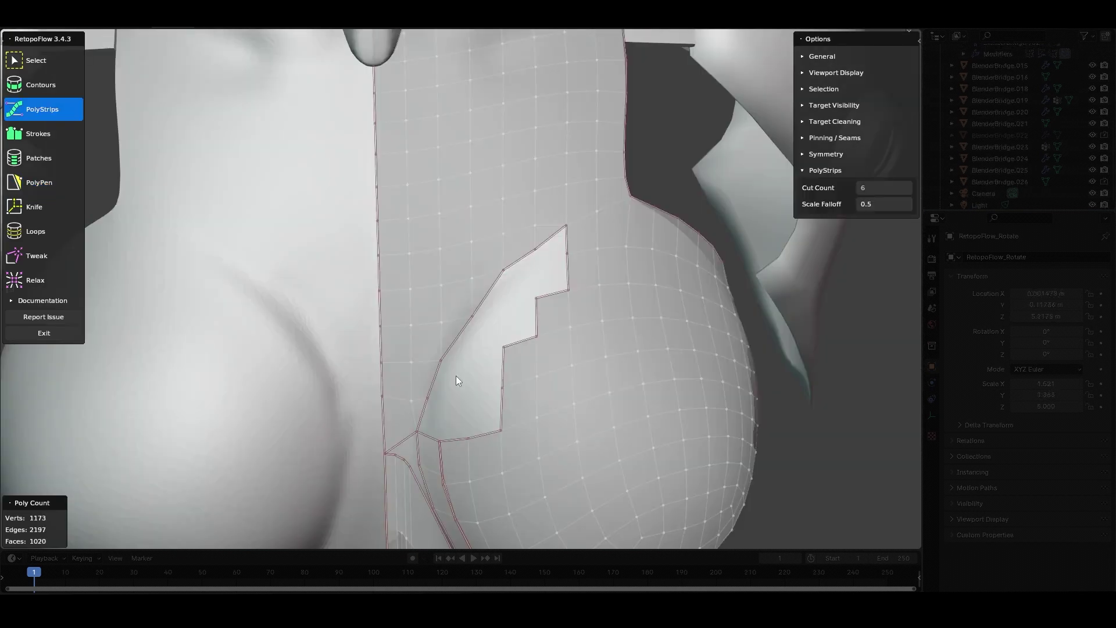
middle_drag(453, 347, 465, 442)
click(467, 450)
drag(572, 254, 574, 252)
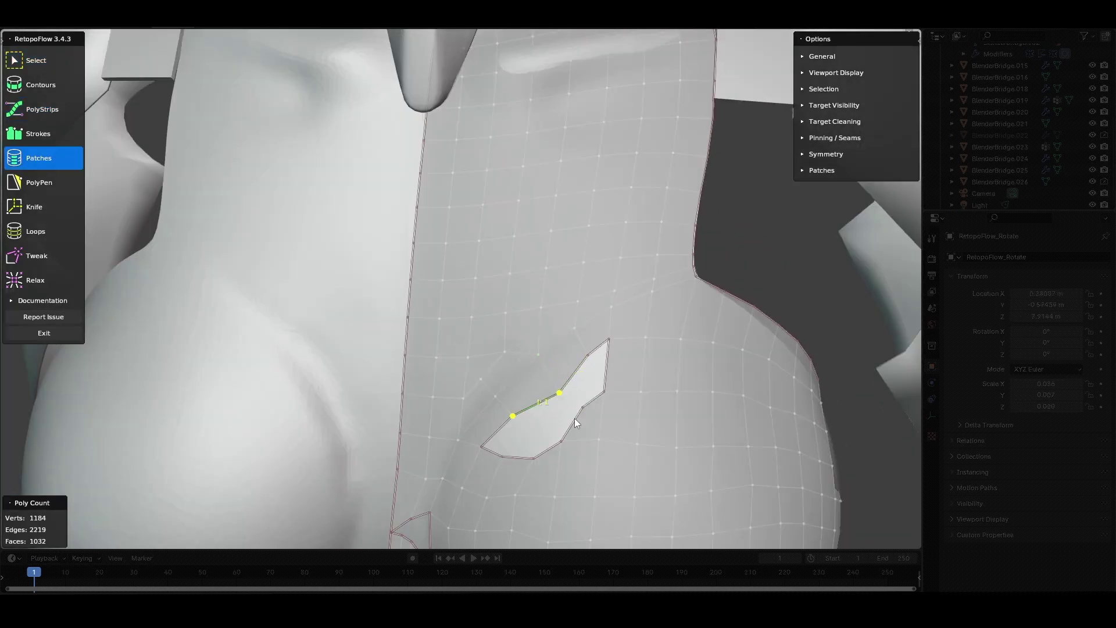
Fill the chest hole with a Patches fill, then switch to PolyPen and exit RetopoFlow
mouse_move(593, 400)
middle_down()
mouse_move(551, 448)
mouse_move(626, 377)
middle_up()
key(f)
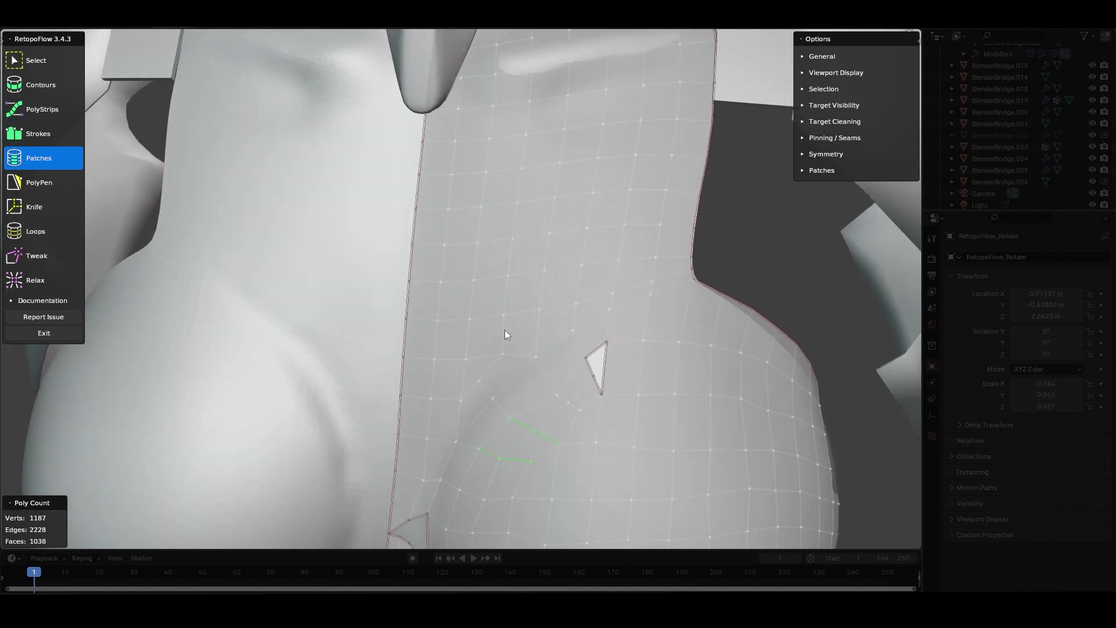
key(q)
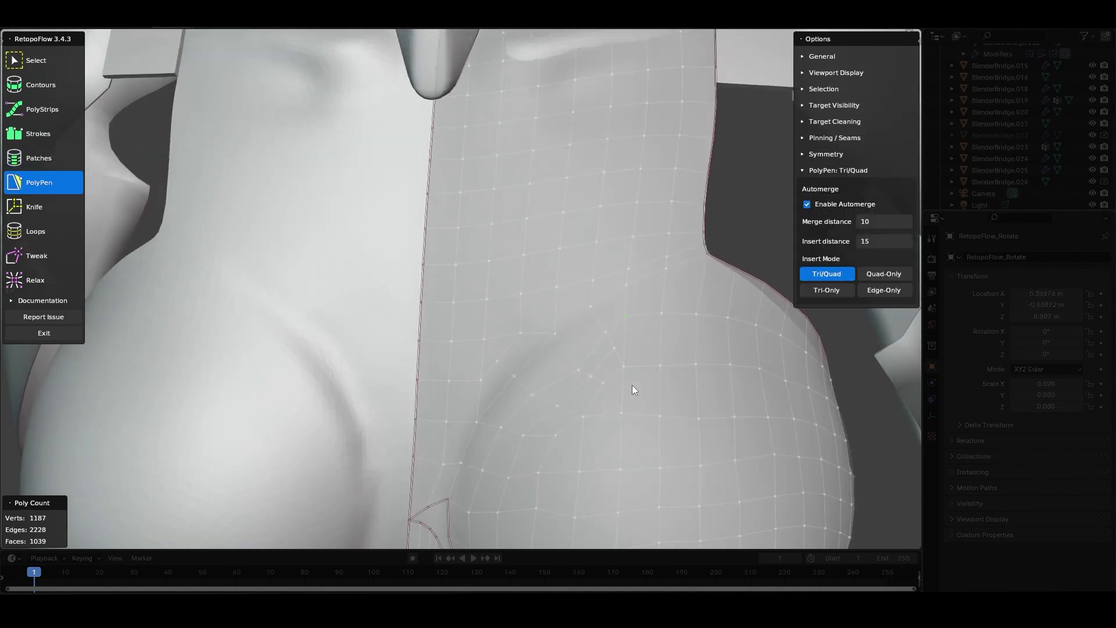
key(Tab)
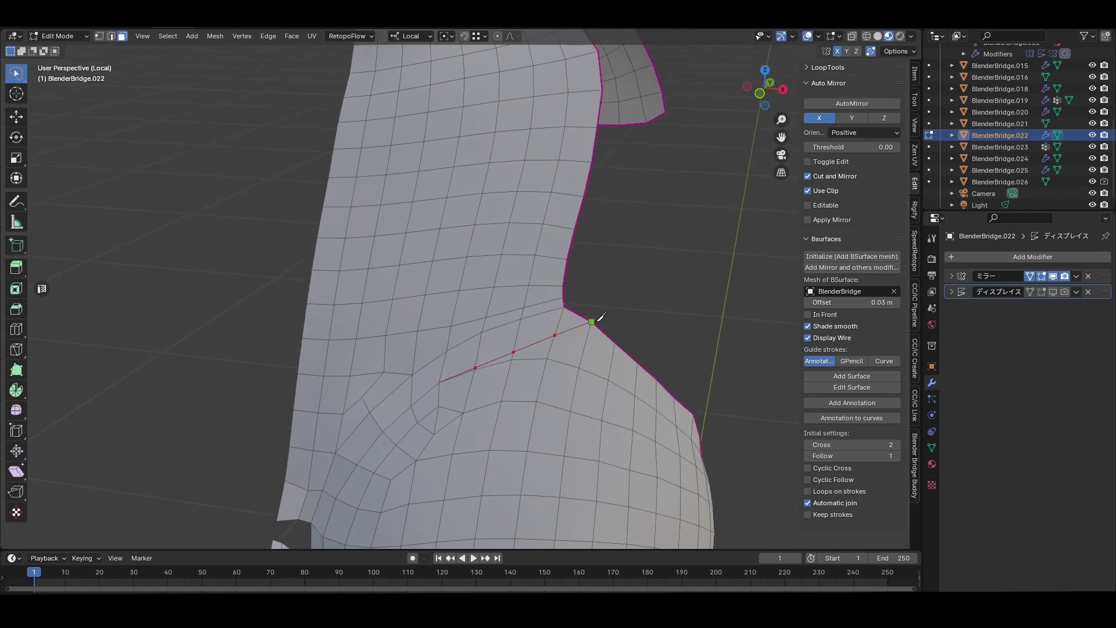
Knife-cut a new edge line across the shoulder faces
key(Return)
middle_drag(618, 338, 506, 393)
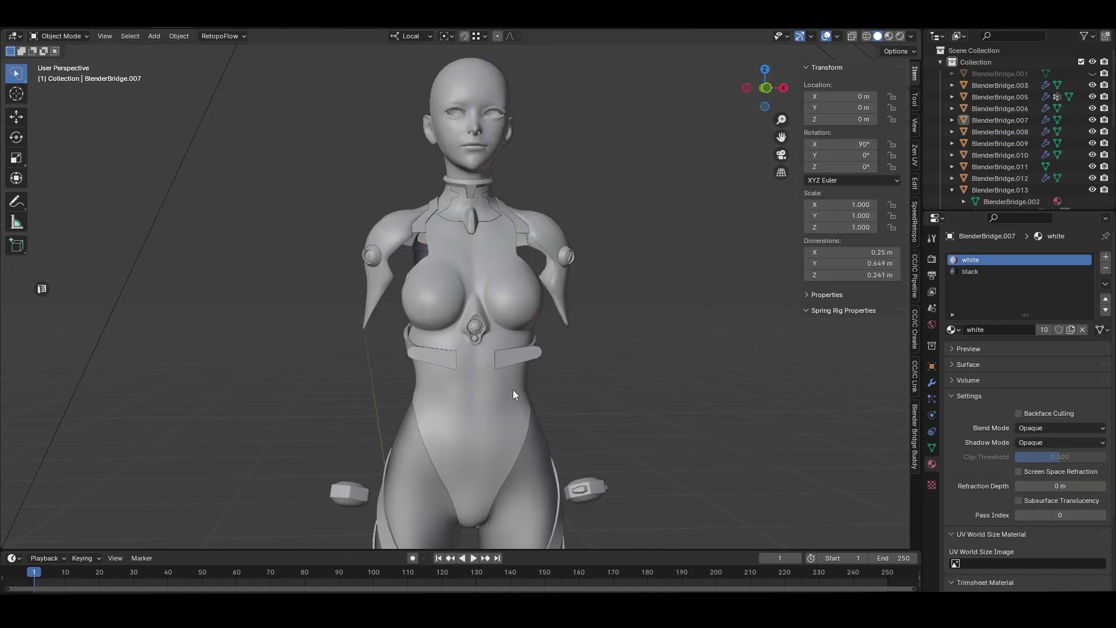
scroll(516, 401, up, 3)
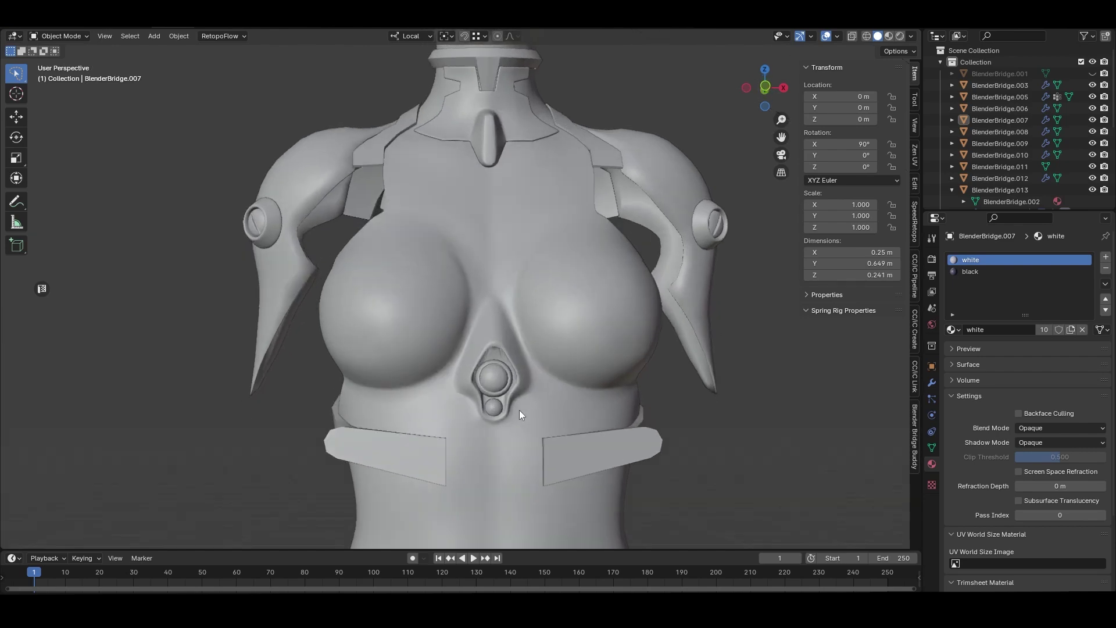
scroll(531, 408, up, 3)
Edit the chest armor mesh from a side view, show its modifiers, and select an edge loop
key(Tab)
middle_drag(580, 407, 823, 426)
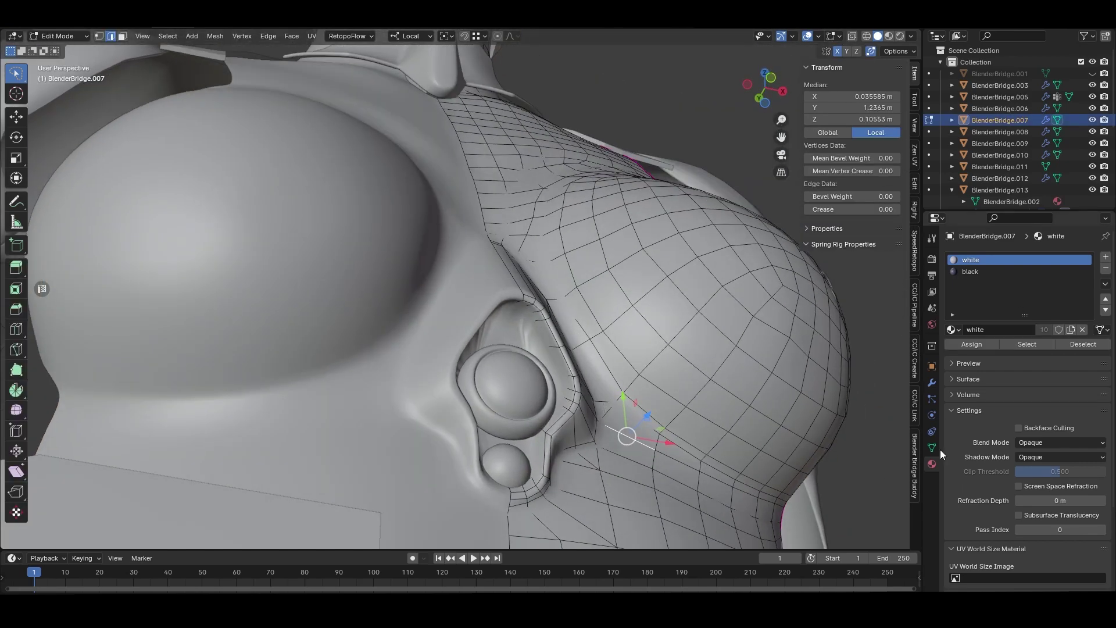
click(932, 382)
scroll(592, 347, up, 5)
alt+click(587, 308)
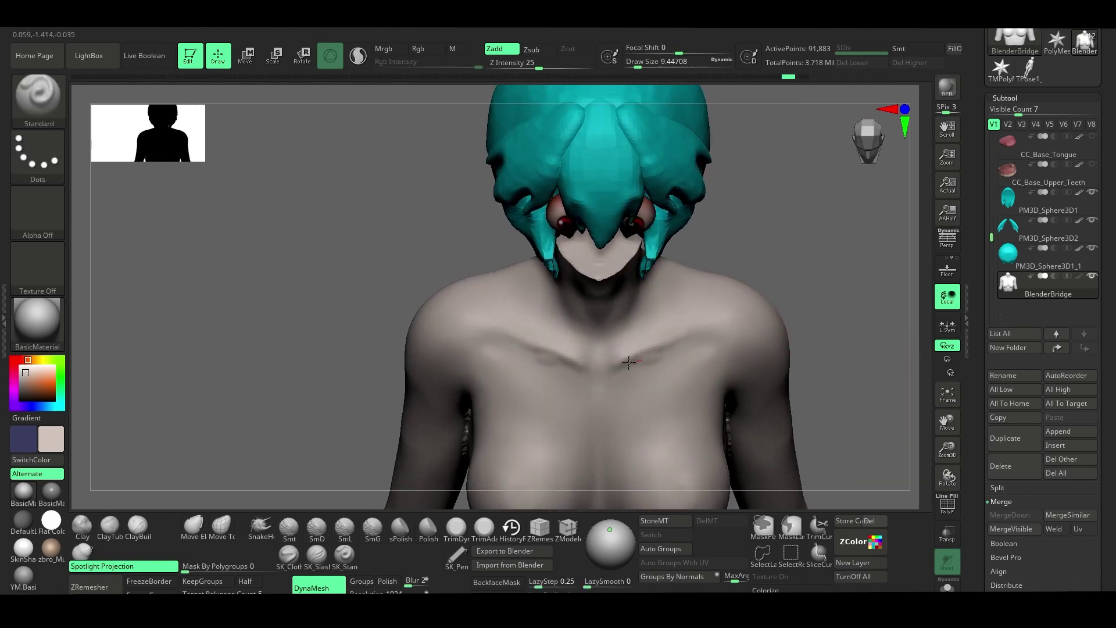
right_drag(675, 353, 805, 309)
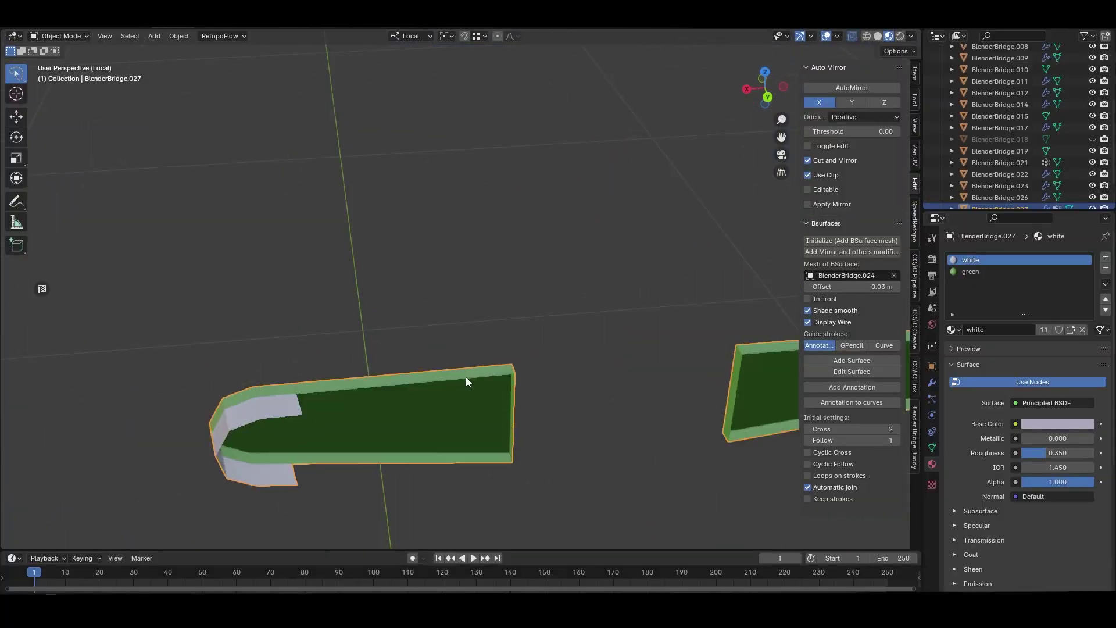
Knife-cut a new edge loop across the armor piece's end face
mouse_move(492, 393)
middle_down()
mouse_move(331, 410)
mouse_move(384, 448)
mouse_move(314, 368)
mouse_move(587, 353)
mouse_move(526, 364)
middle_up()
key(k)
click(528, 361)
key(Return)
middle_drag(324, 303, 301, 346)
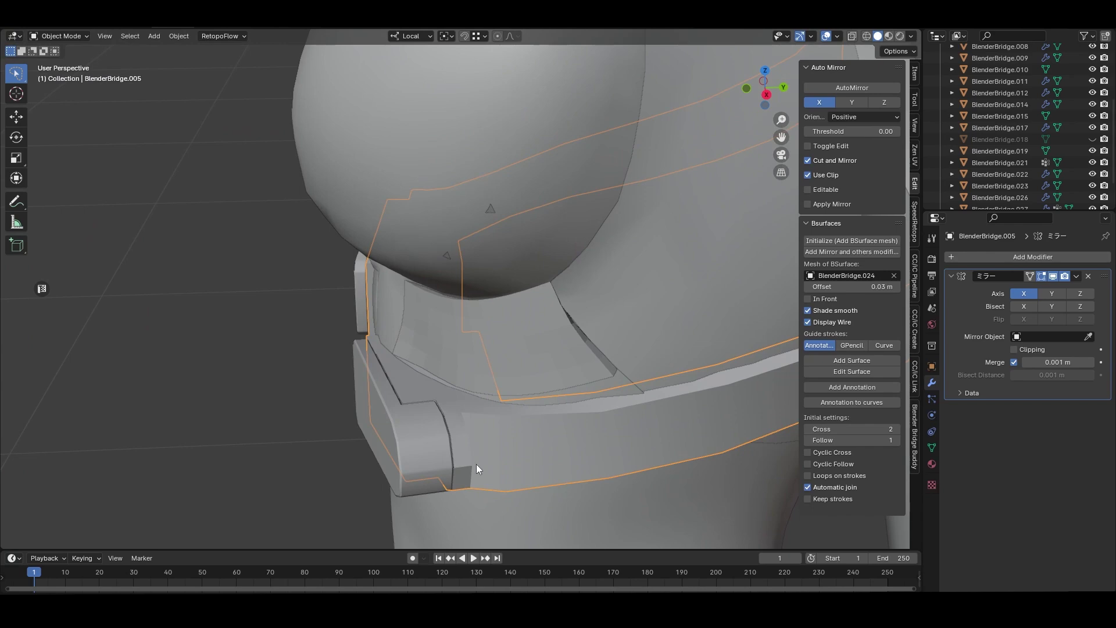
Isolate the armor piece and fill its open end with a new face
key(KP_Divide)
key(Tab)
middle_drag(601, 458, 469, 374)
scroll(523, 407, up, 3)
mouse_move(565, 373)
middle_down()
mouse_move(441, 442)
mouse_move(378, 494)
middle_up()
alt+click(378, 502)
key(f)
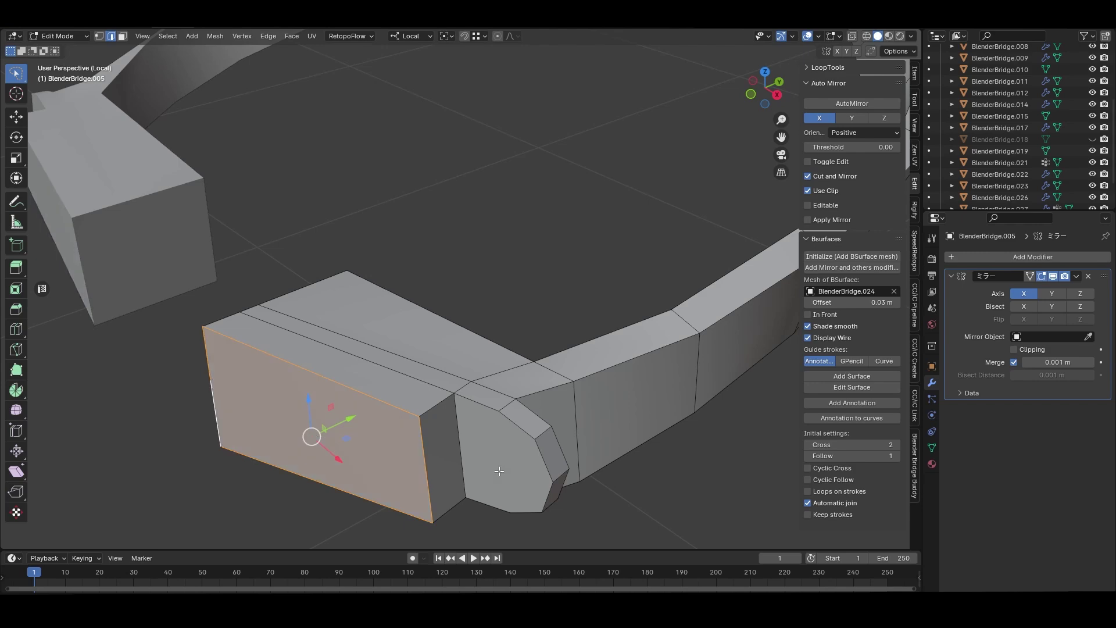
View the mirrored mesh from the top, then add an edge loop across the under-chest band
key(KP_7)
key(Tab)
key(Tab)
key(1)
scroll(475, 422, down, 3)
key(KP_Divide)
mouse_move(662, 411)
middle_down()
mouse_move(653, 469)
mouse_move(539, 332)
middle_up()
key(ctrl+r)
click(529, 300)
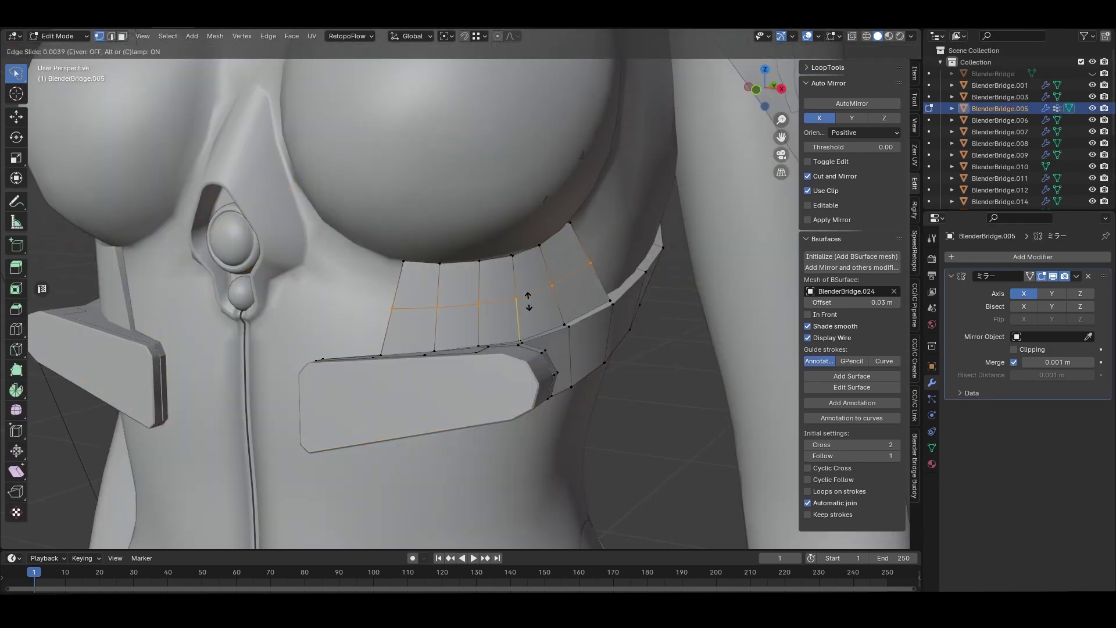
key(KP_Divide)
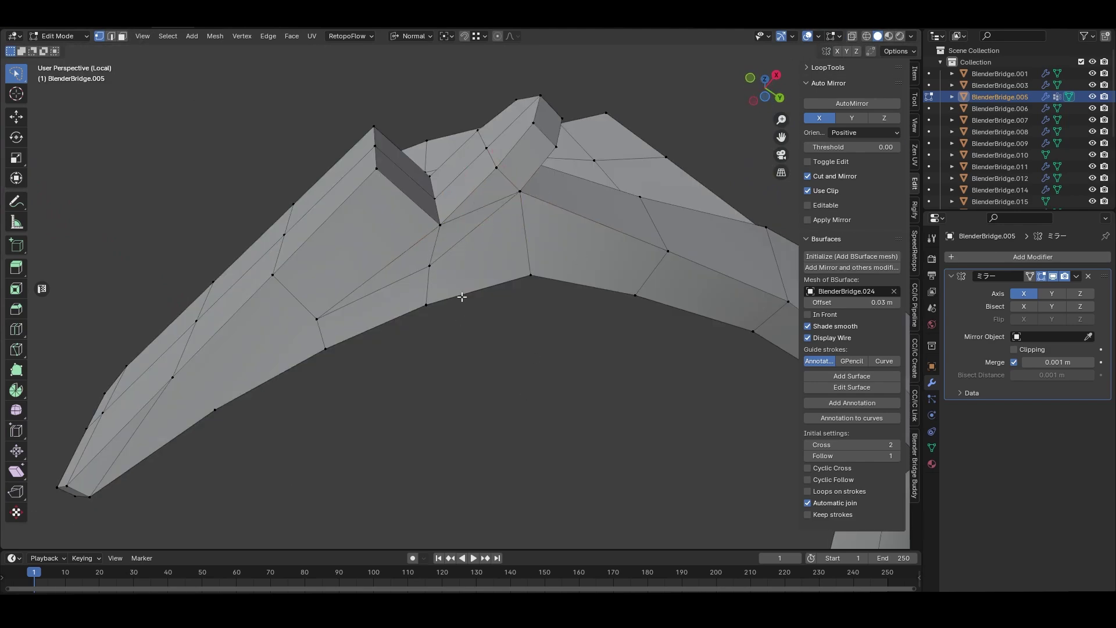
Select and inspect edges on the under-chest armor band from new angles
key(2)
click(461, 297)
mouse_move(511, 324)
middle_down()
mouse_move(491, 506)
mouse_move(525, 394)
mouse_move(392, 299)
mouse_move(316, 321)
middle_up()
click(455, 393)
mouse_move(455, 393)
middle_down()
mouse_move(112, 165)
mouse_move(462, 258)
middle_up()
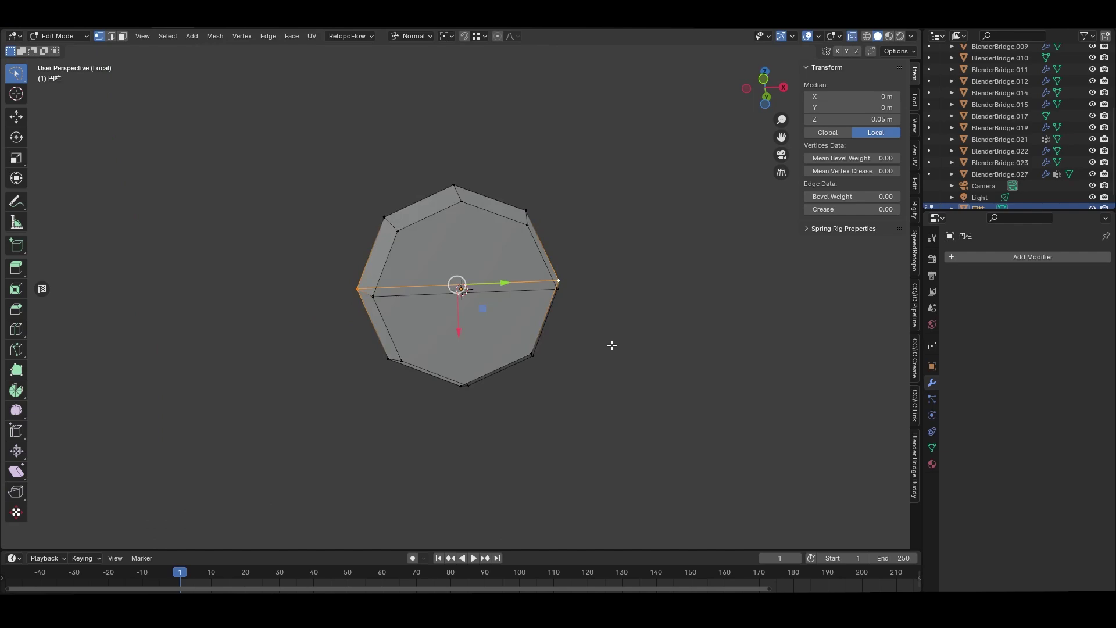
Delete the upper half of the small neck cylinder
key(x)
click(641, 356)
mouse_move(641, 356)
middle_down()
mouse_move(553, 309)
mouse_move(533, 263)
mouse_move(621, 379)
middle_up()
Leave local view and slide two new edge loops into place around the waist
key(3)
click(533, 263)
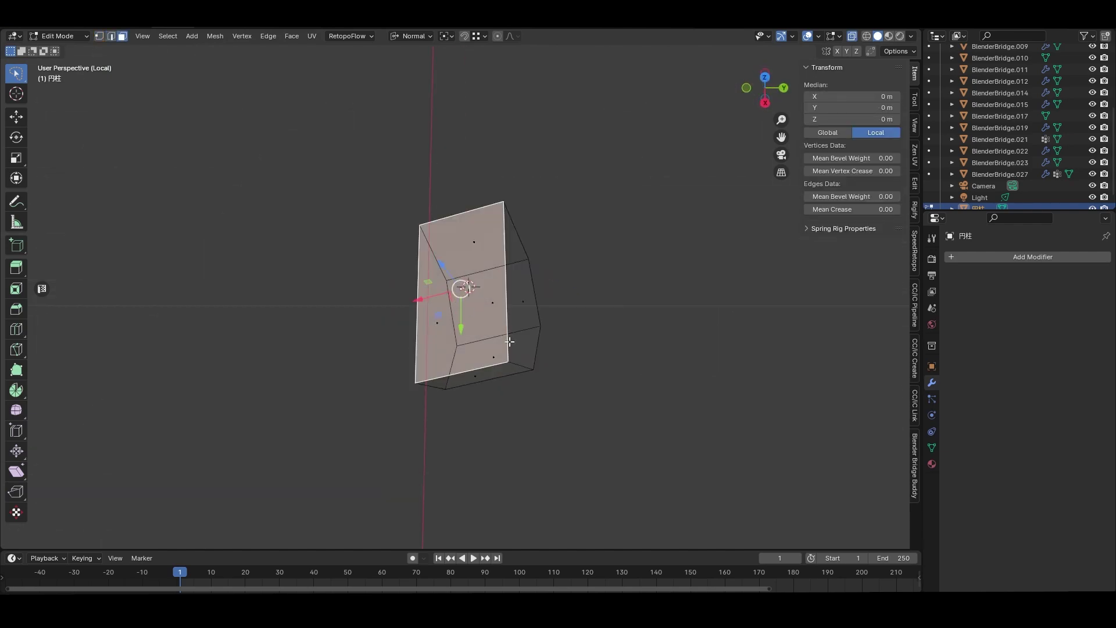
key(KP_Divide)
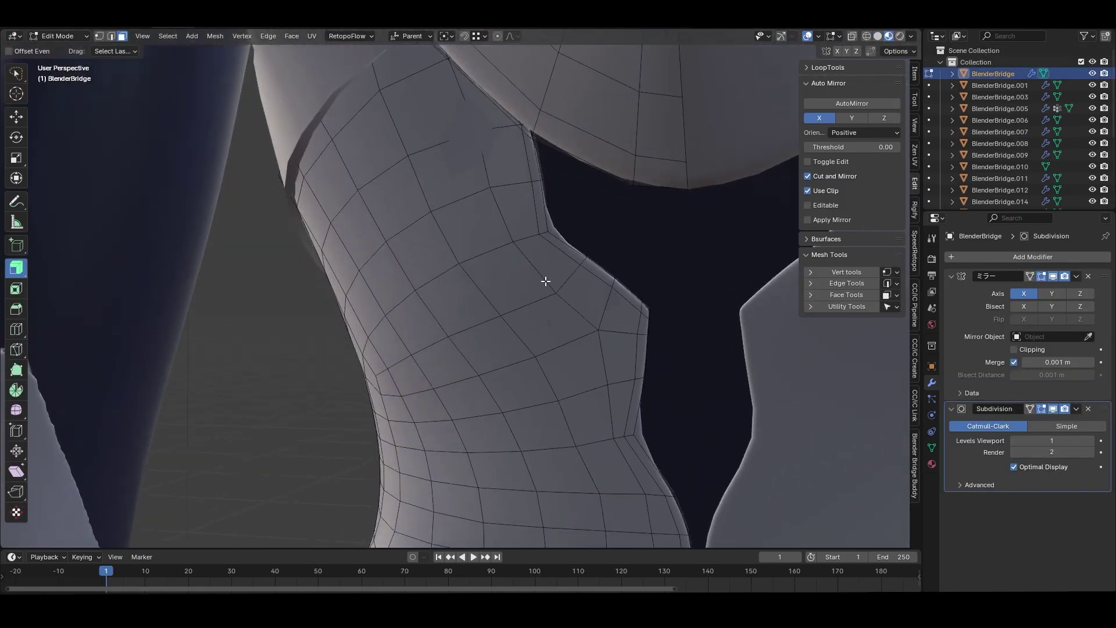
drag(548, 241, 545, 232)
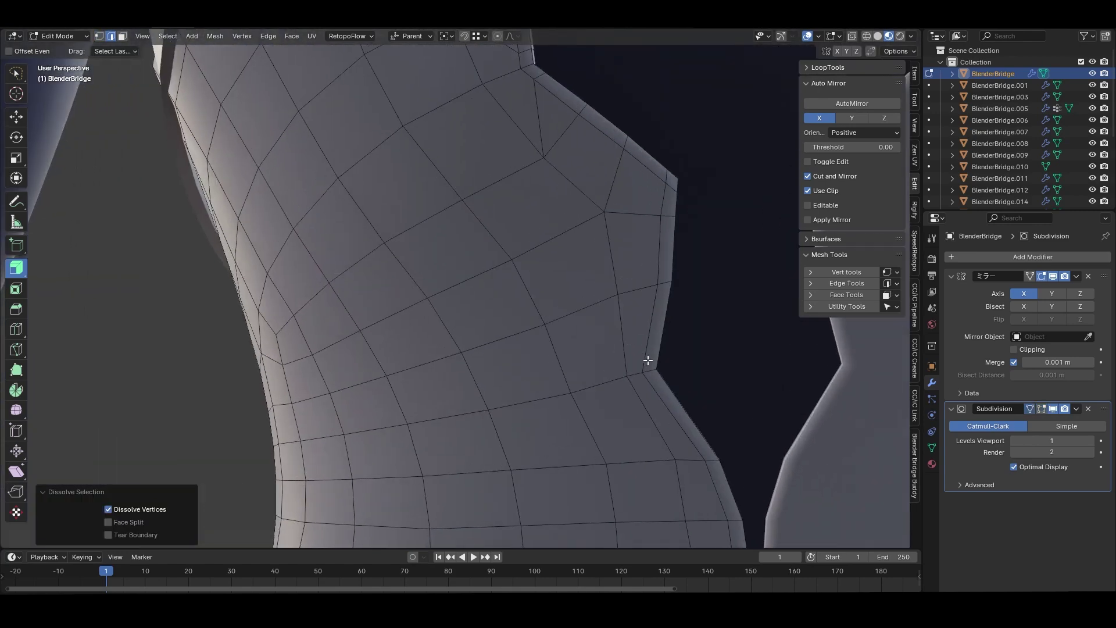
drag(648, 361, 663, 382)
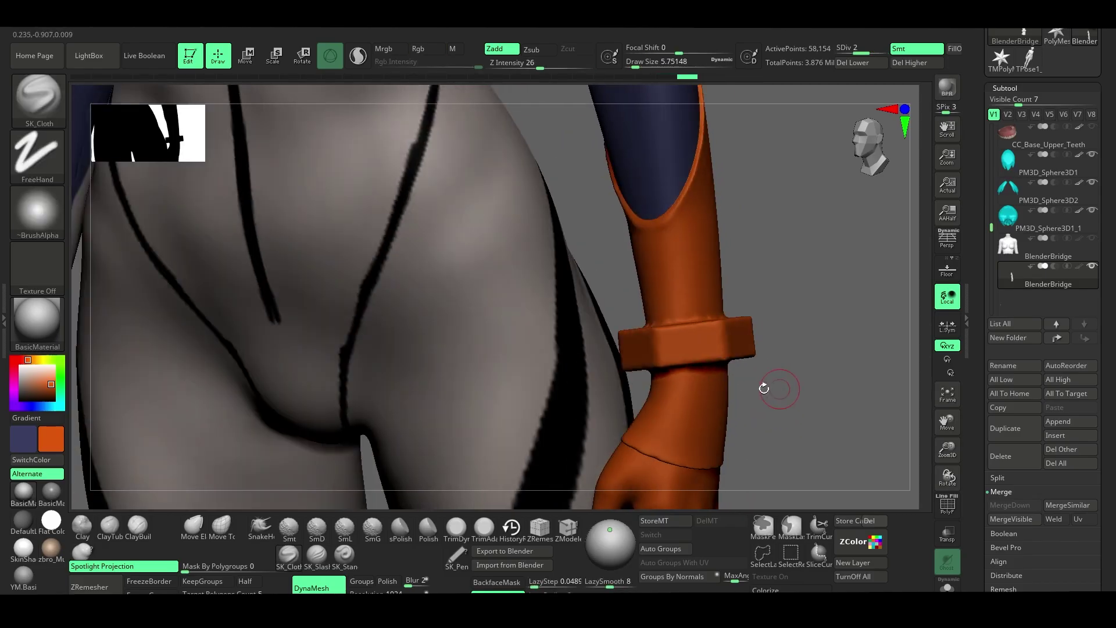
mouse_move(764, 388)
mouse_down()
mouse_move(703, 378)
mouse_move(691, 390)
mouse_up()
drag(772, 377, 705, 335)
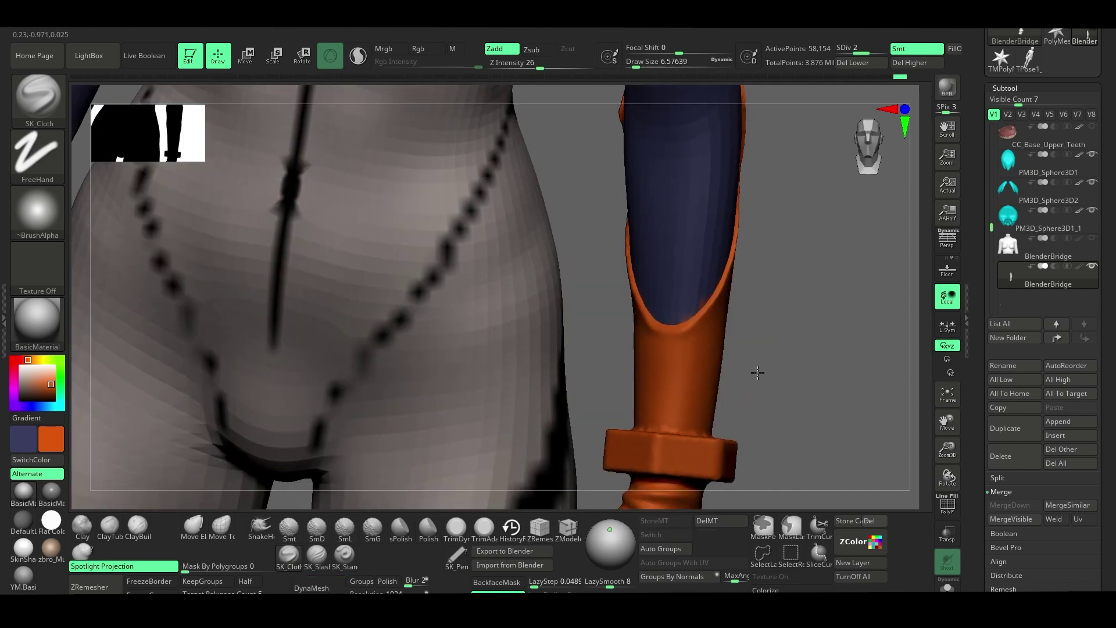
key(space)
key(space)
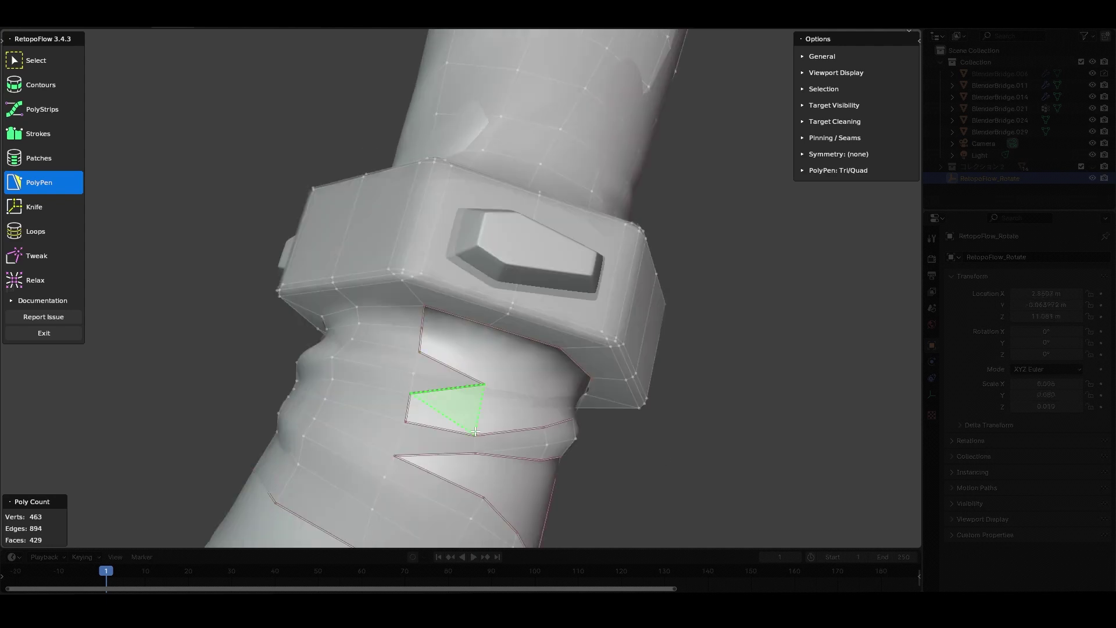
Add a new face to the forearm patch below the wristband and view the sleeve end-on
click(476, 432)
mouse_move(476, 432)
middle_down()
mouse_move(573, 369)
mouse_move(498, 324)
middle_up()
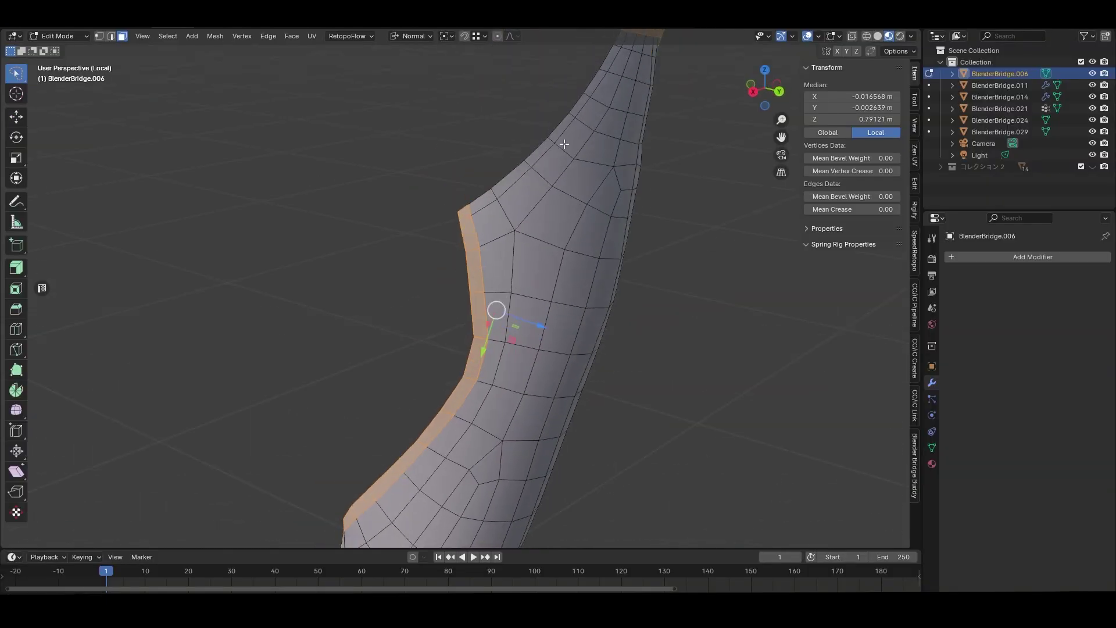
mouse_move(497, 185)
middle_down()
mouse_move(626, 389)
mouse_move(540, 394)
mouse_move(522, 342)
middle_up()
key(ctrl+f)
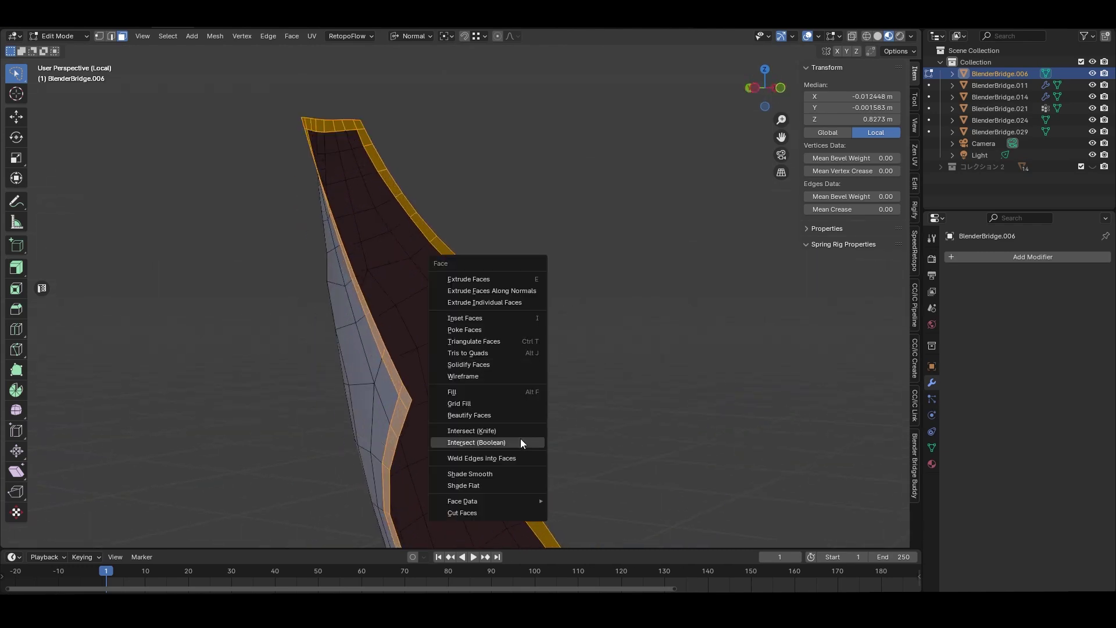
Thicken the strip into a solid box piece and nudge it into position
click(513, 363)
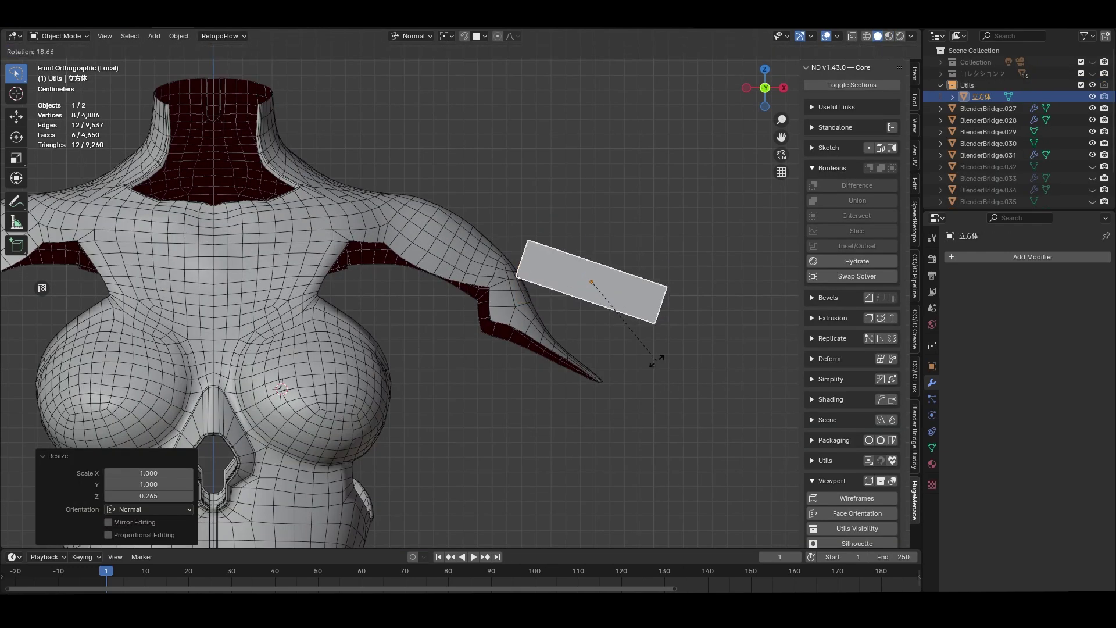
click(617, 349)
mouse_move(616, 349)
alt+middle_down()
mouse_move(538, 424)
mouse_move(543, 398)
alt+middle_up()
click(538, 428)
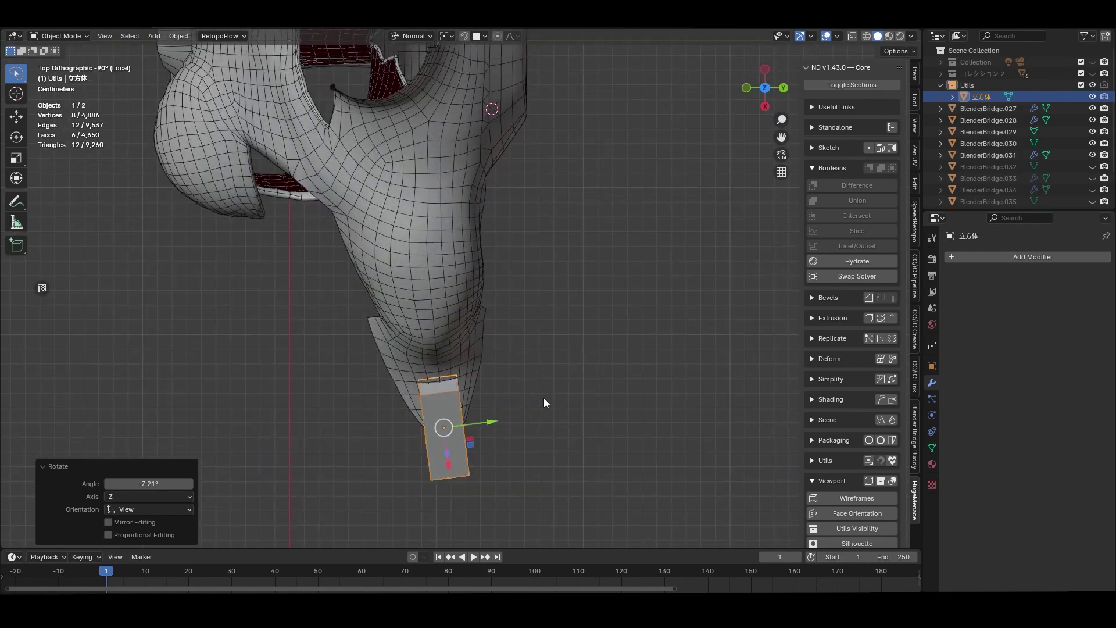
scroll(616, 345, up, 3)
key(Tab)
Loop-cut the box and scale its lower part narrower along the Y axis
mouse_move(681, 371)
middle_down()
mouse_move(608, 370)
mouse_move(574, 406)
middle_up()
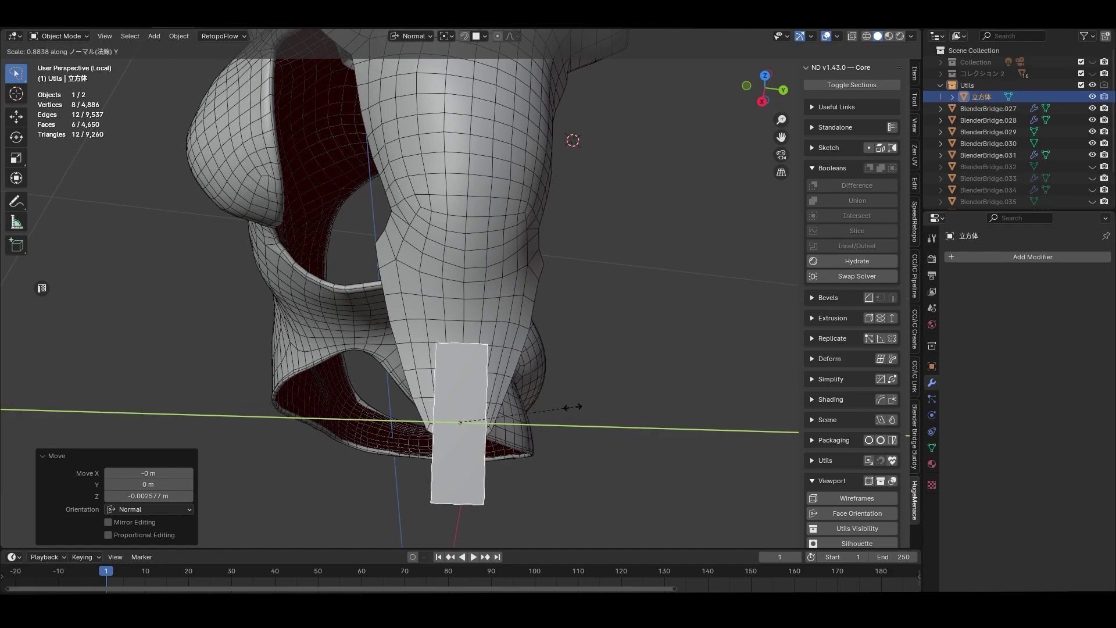
key(ctrl+r)
click(484, 383)
key(3)
key(alt+z)
middle_drag(678, 505, 677, 433)
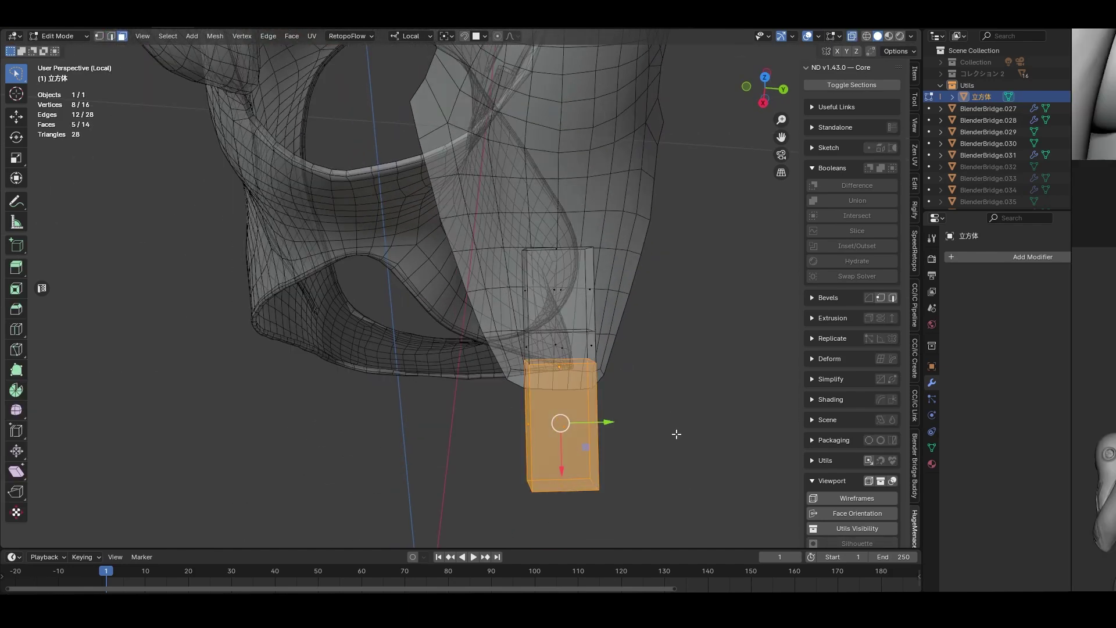
key(s)
key(y)
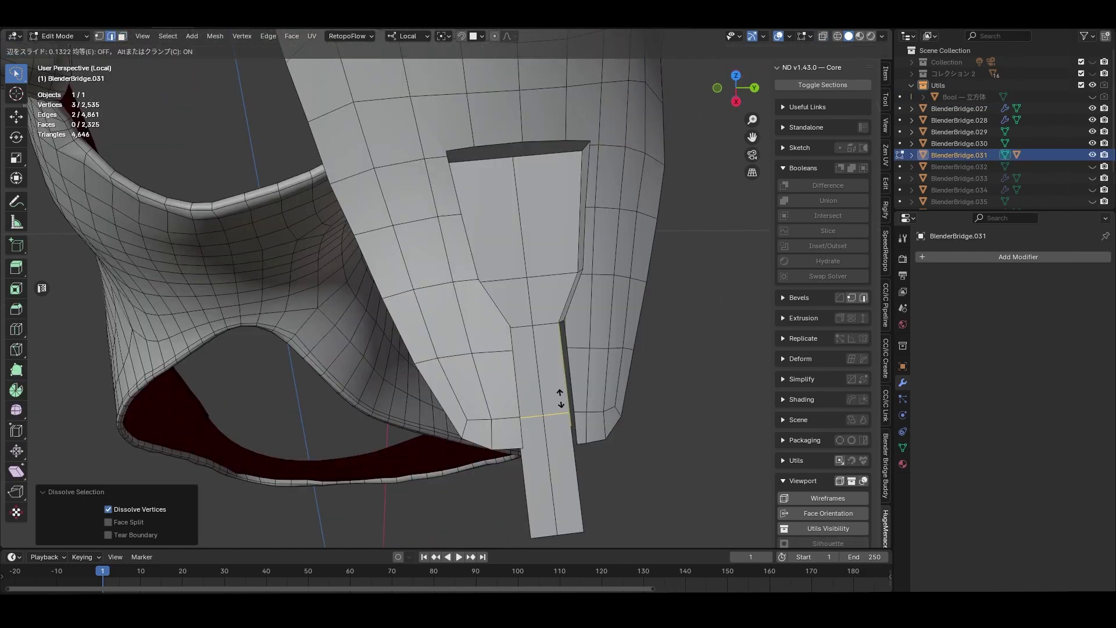
click(561, 400)
Merge a vertex into the hole's top-right corner and join two vertices with an edge
click(558, 463)
scroll(558, 464, up, 4)
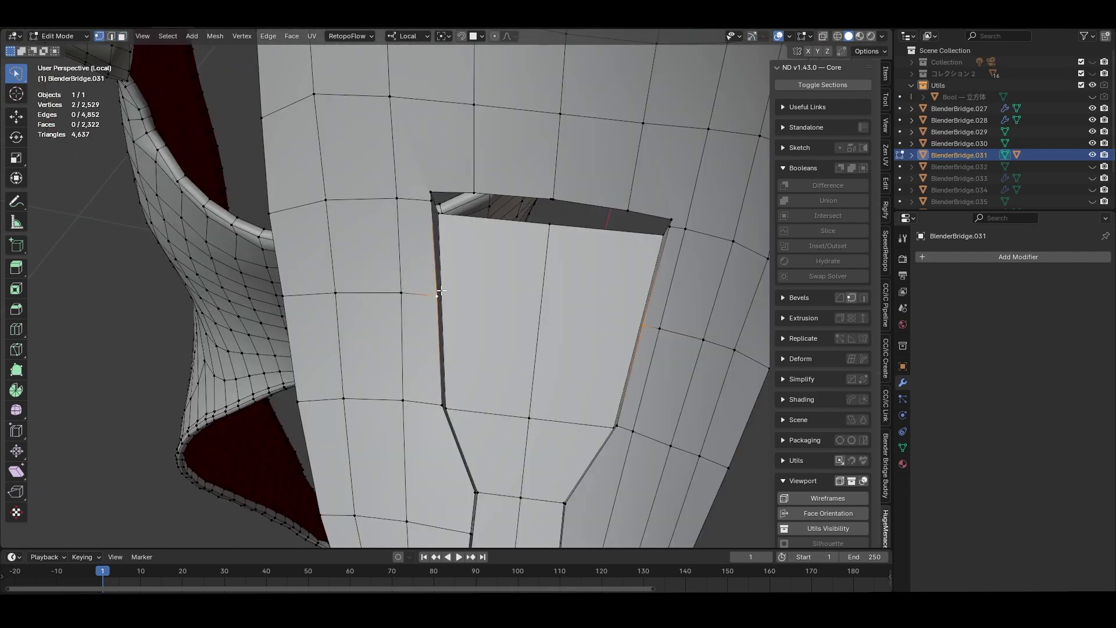
middle_drag(681, 281, 616, 252)
drag(616, 251, 611, 262)
middle_drag(611, 262, 691, 192)
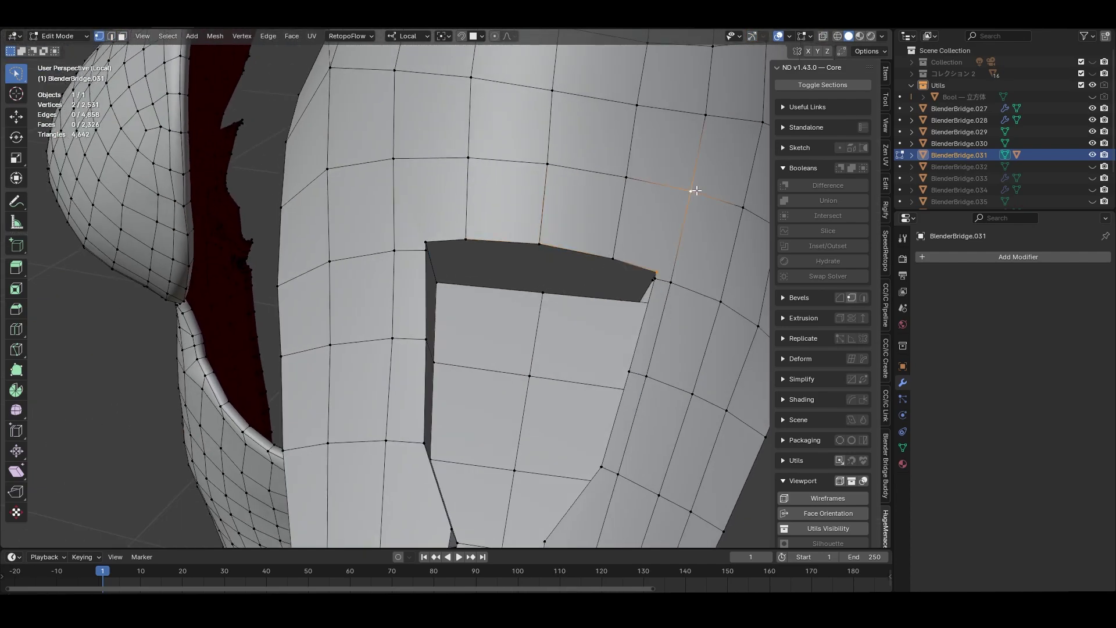
key(j)
Select the edges around the slot and slide them into position
middle_drag(633, 298, 443, 248)
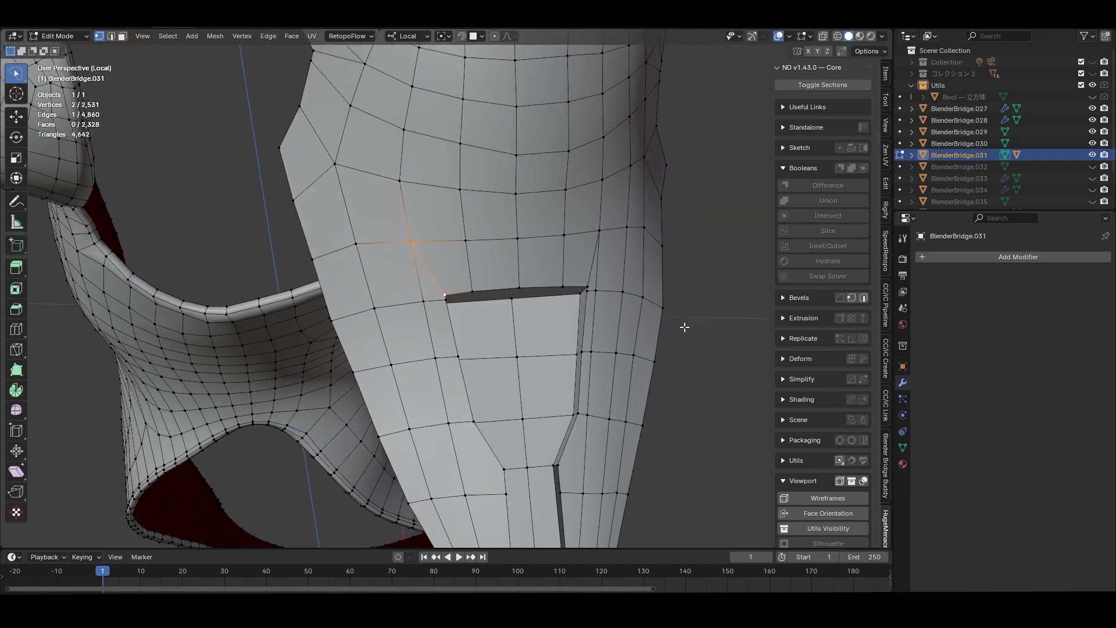
middle_drag(684, 327, 442, 388)
key(g)
key(g)
click(442, 389)
middle_drag(604, 317, 510, 394)
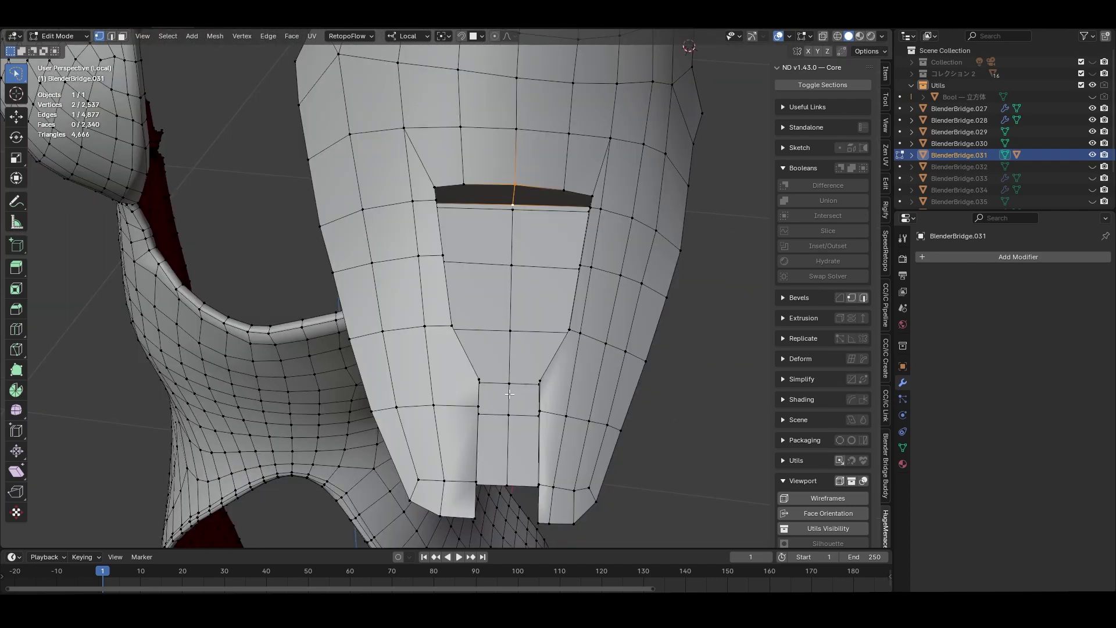
middle_drag(548, 302, 554, 306)
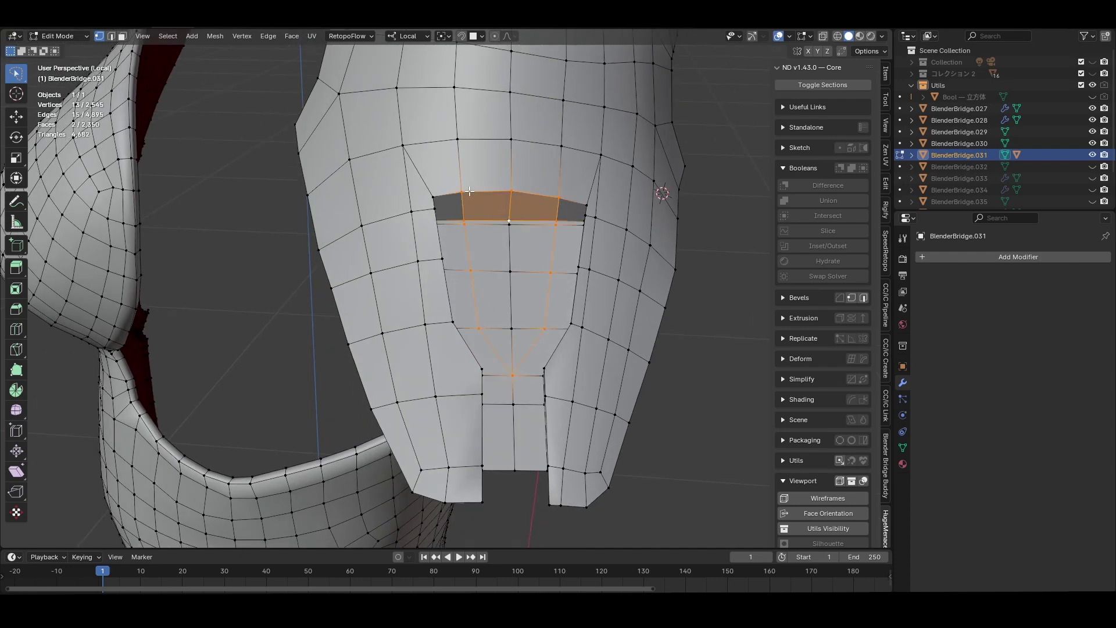
middle_drag(469, 192, 477, 325)
Extrude the slot faces inward along their normals and return to Object Mode
key(3)
key(alt+e)
click(479, 332)
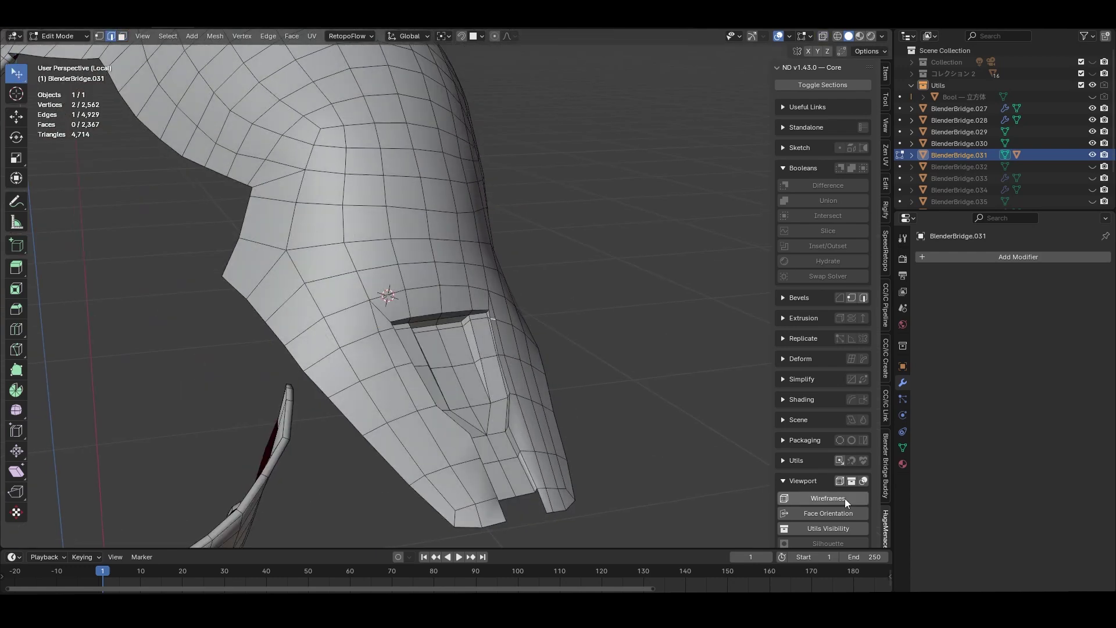
key(Tab)
right_click(496, 428)
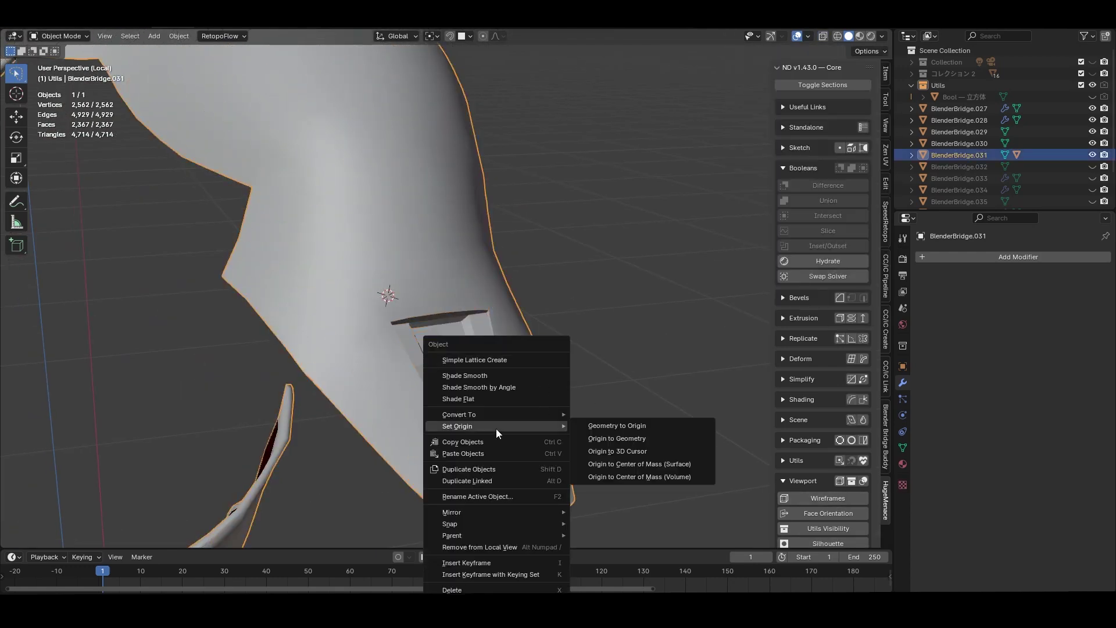
Fill faces near the round socket and slide the new vertices closer to it
middle_drag(497, 428, 518, 387)
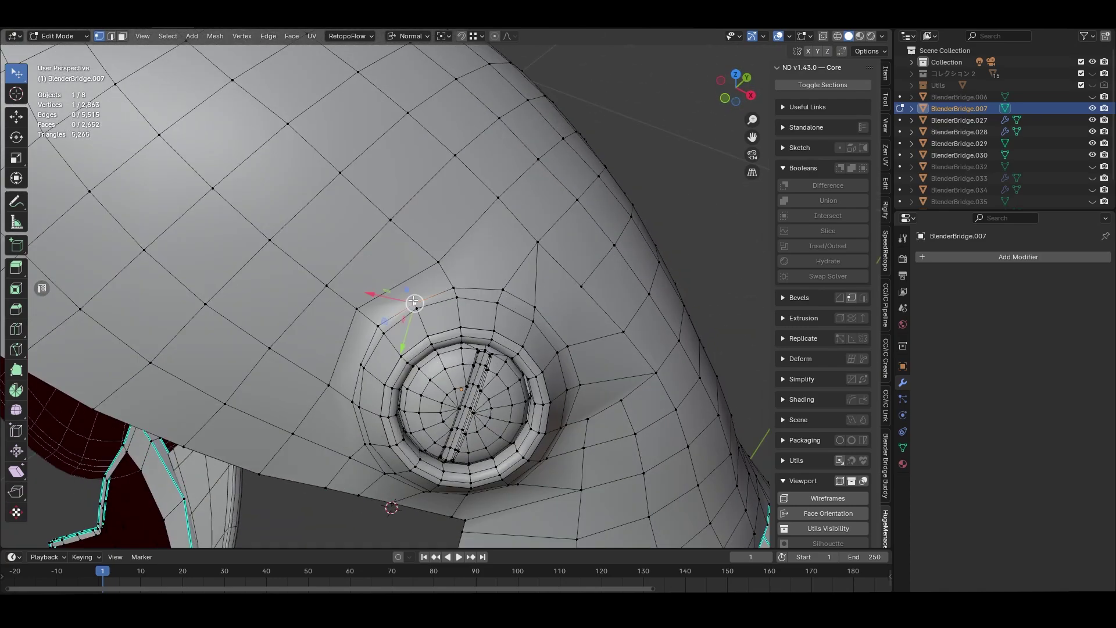
key(f)
middle_drag(291, 338, 527, 308)
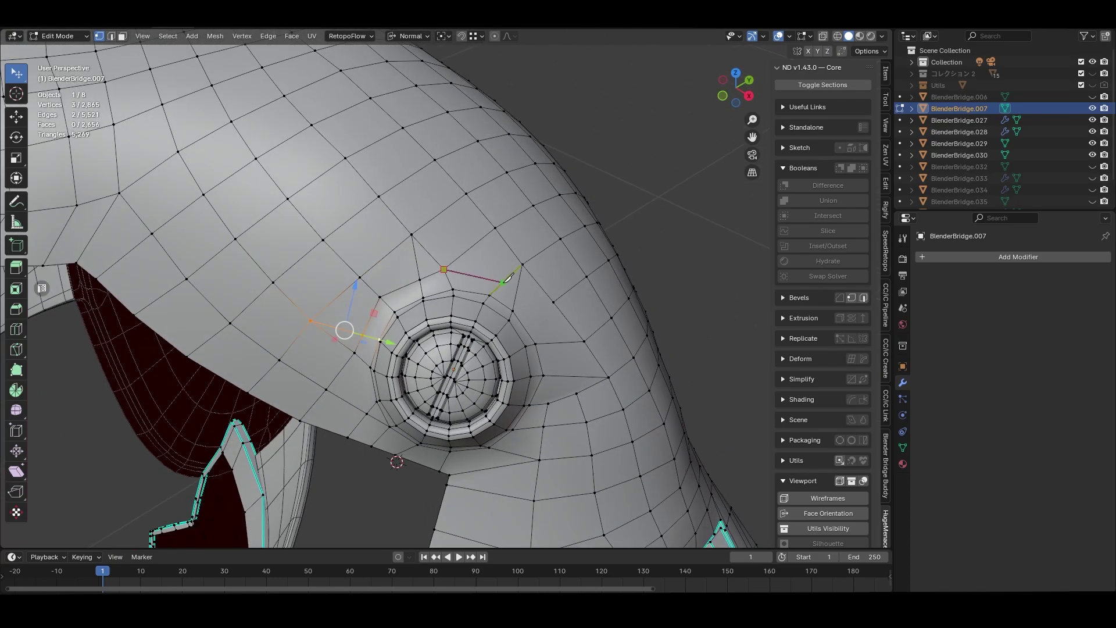
middle_drag(567, 371, 546, 442)
key(shift+v)
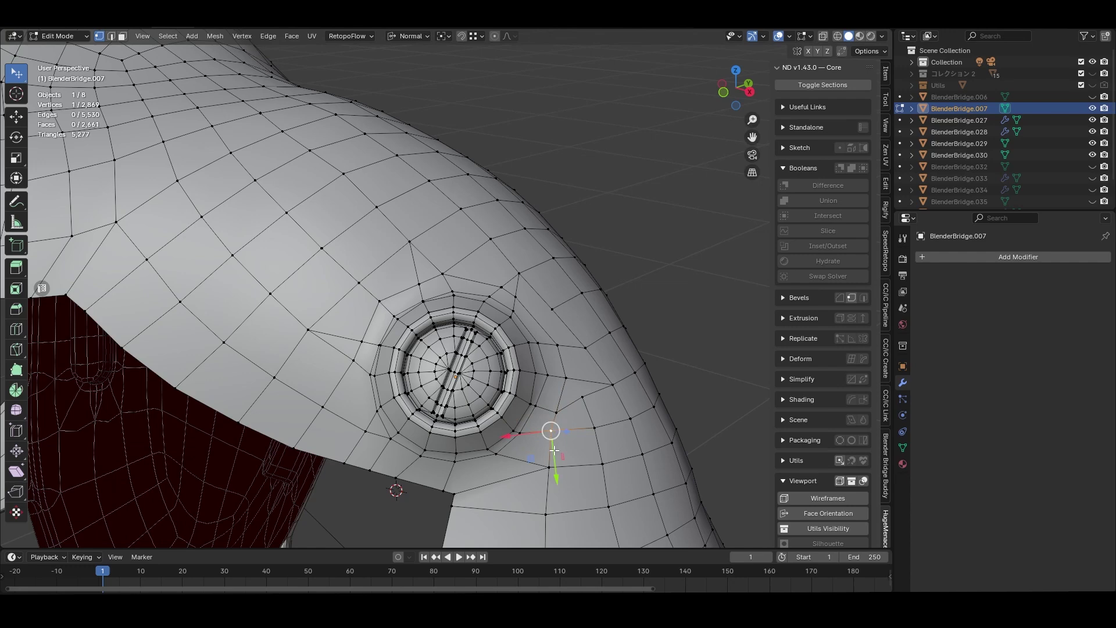
click(557, 494)
middle_drag(557, 494, 524, 407)
key(shift+v)
click(510, 392)
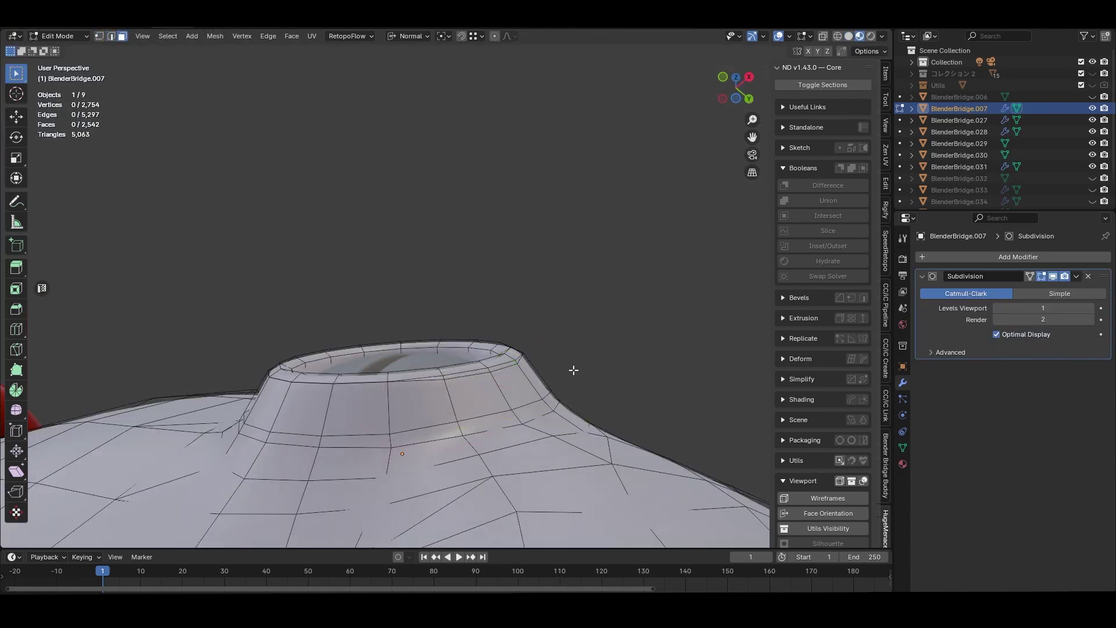
Slide the edge loop around the socket collar into position
alt+click(571, 371)
key(g)
key(g)
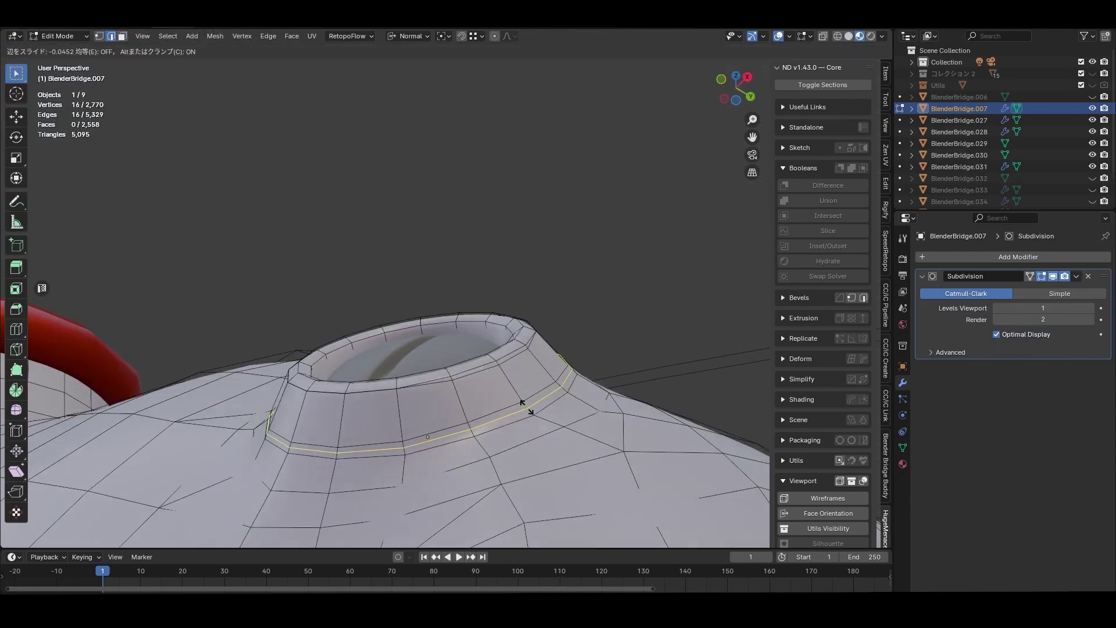
click(527, 407)
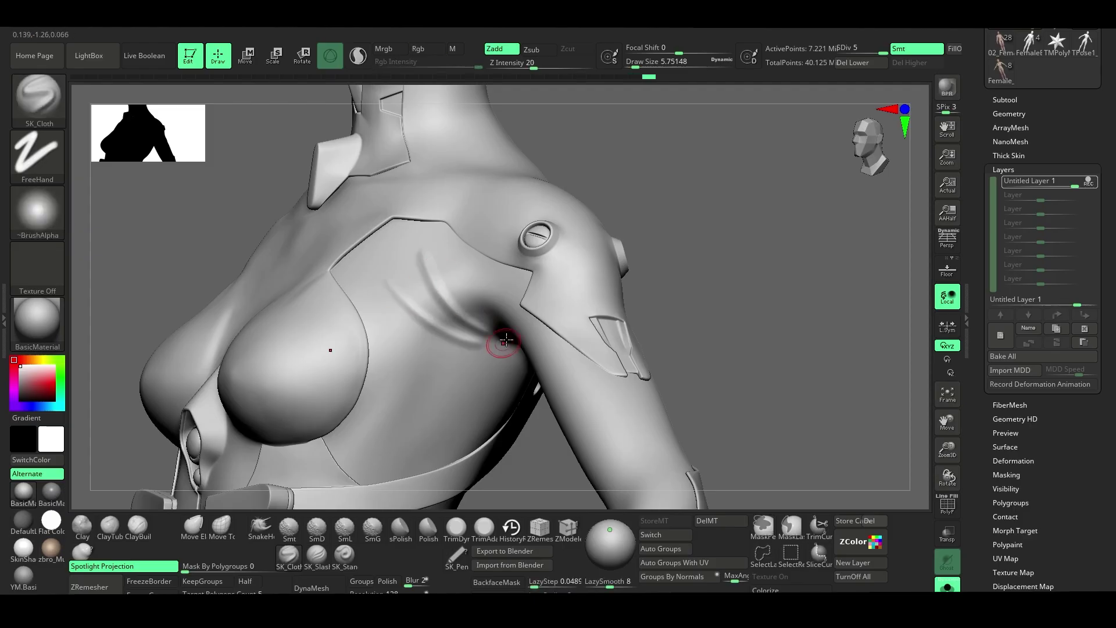
mouse_move(505, 340)
right_down()
mouse_move(362, 311)
mouse_move(817, 239)
right_up()
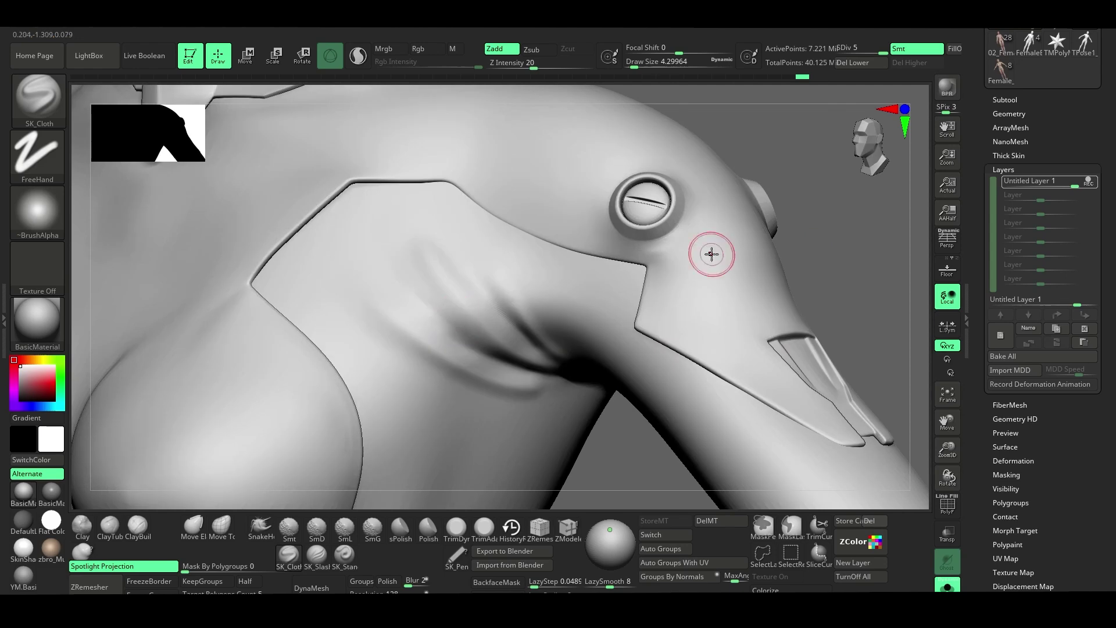
Sculpt SK_Cloth folds around the shoulder and armpit, Shift-smoothing them, checking chest and front views
right_drag(399, 240, 705, 251)
key(shift)
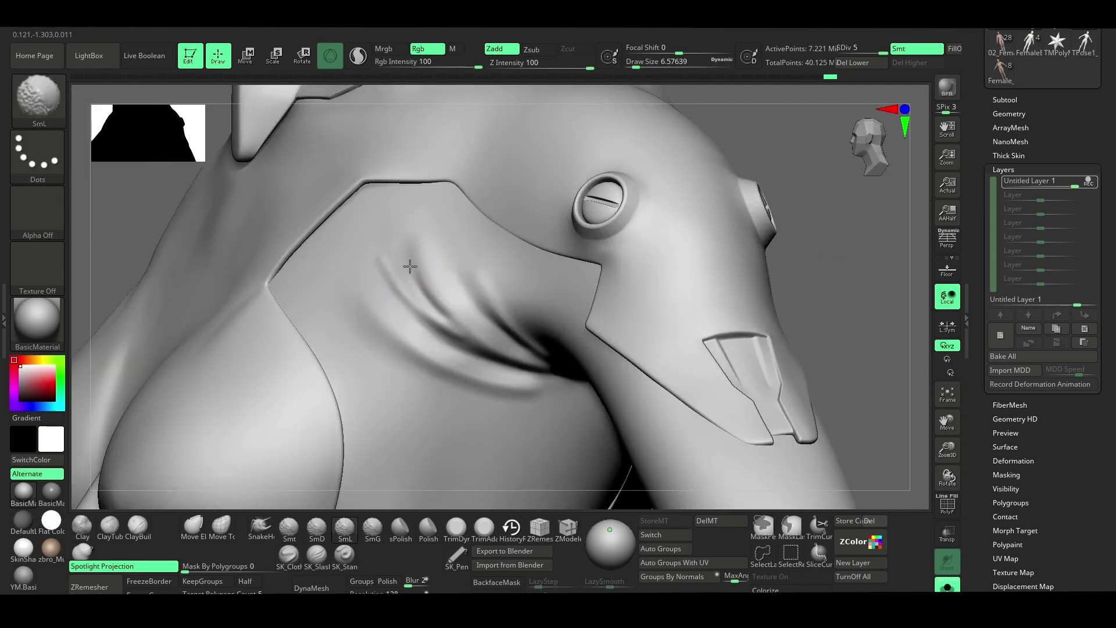
right_drag(471, 326, 505, 278)
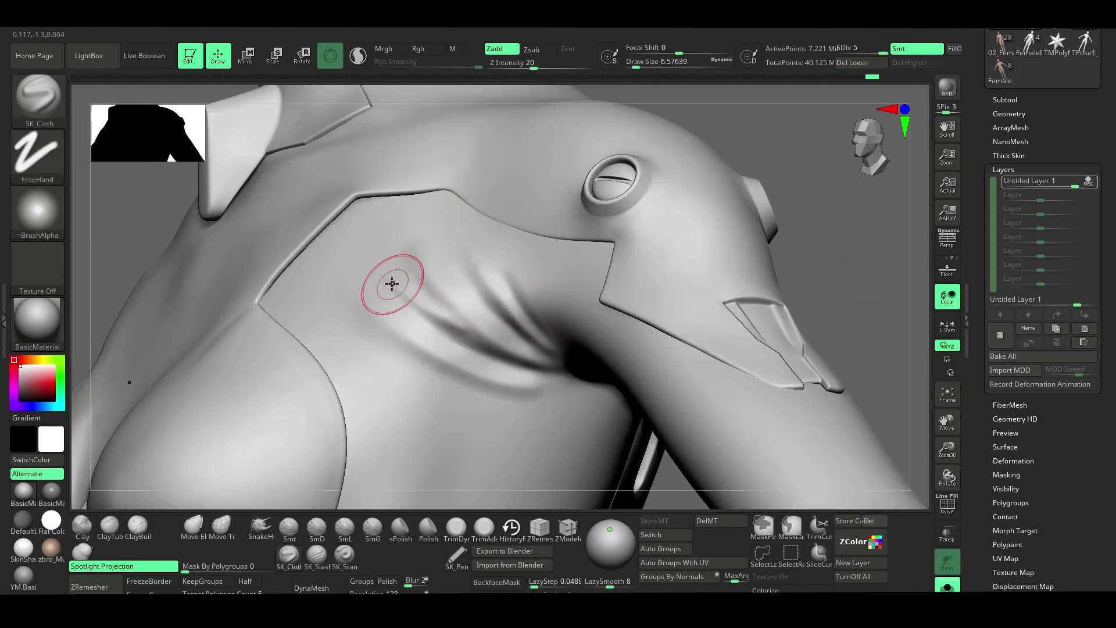
mouse_move(429, 319)
right_down()
mouse_move(559, 336)
mouse_move(525, 406)
mouse_move(592, 347)
right_up()
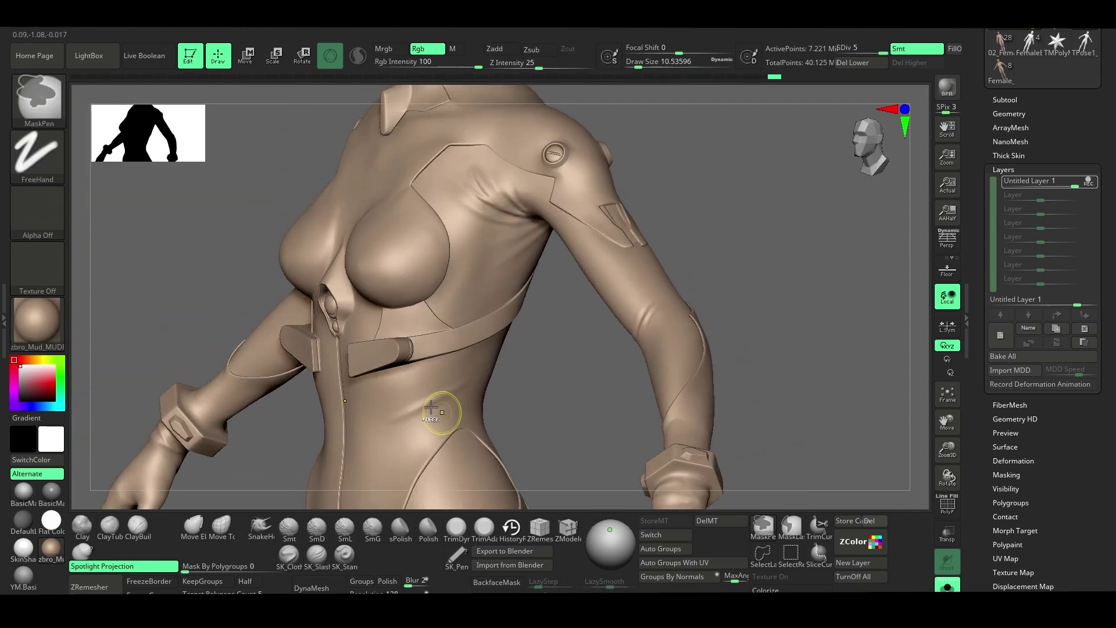
mouse_move(498, 374)
right_down()
mouse_move(519, 386)
mouse_move(574, 359)
mouse_move(411, 406)
mouse_move(468, 376)
right_up()
mouse_move(347, 408)
right_down()
mouse_move(570, 394)
mouse_move(386, 490)
mouse_move(394, 446)
right_up()
Carve thin grooves with DamStandard (BDS), then return to SK_Cloth (BSK) for folds
key(b)
key(d)
key(s)
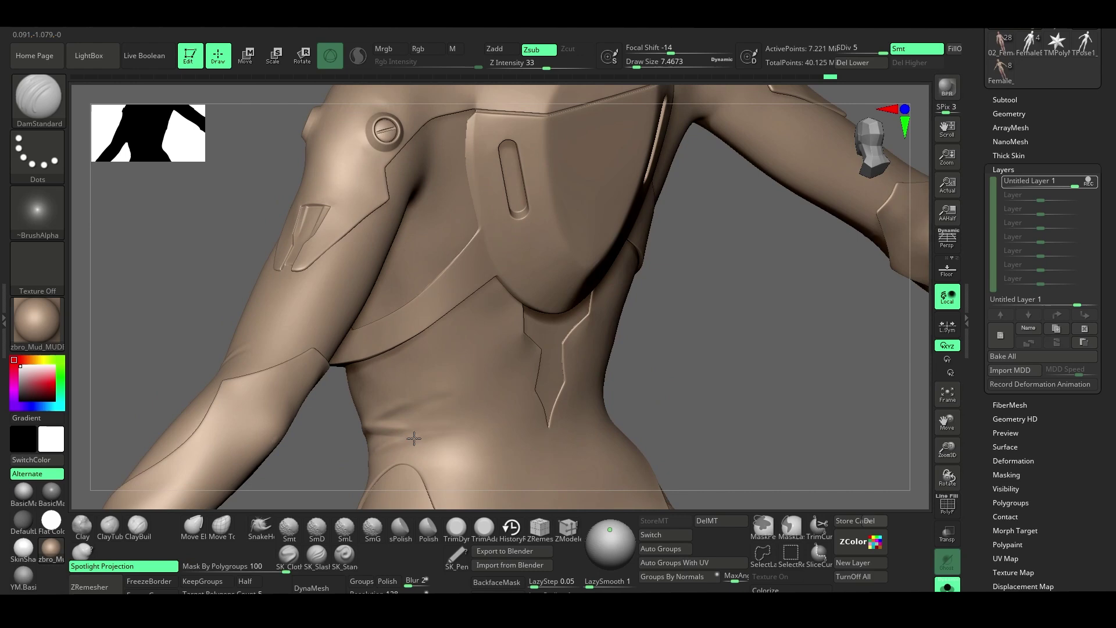
key(b)
key(s)
key(k)
Inspect the figure's back, side and front, smoothing the torso surface with Shift
mouse_move(617, 399)
right_down()
mouse_move(498, 438)
mouse_move(478, 369)
mouse_move(623, 382)
mouse_move(542, 381)
right_up()
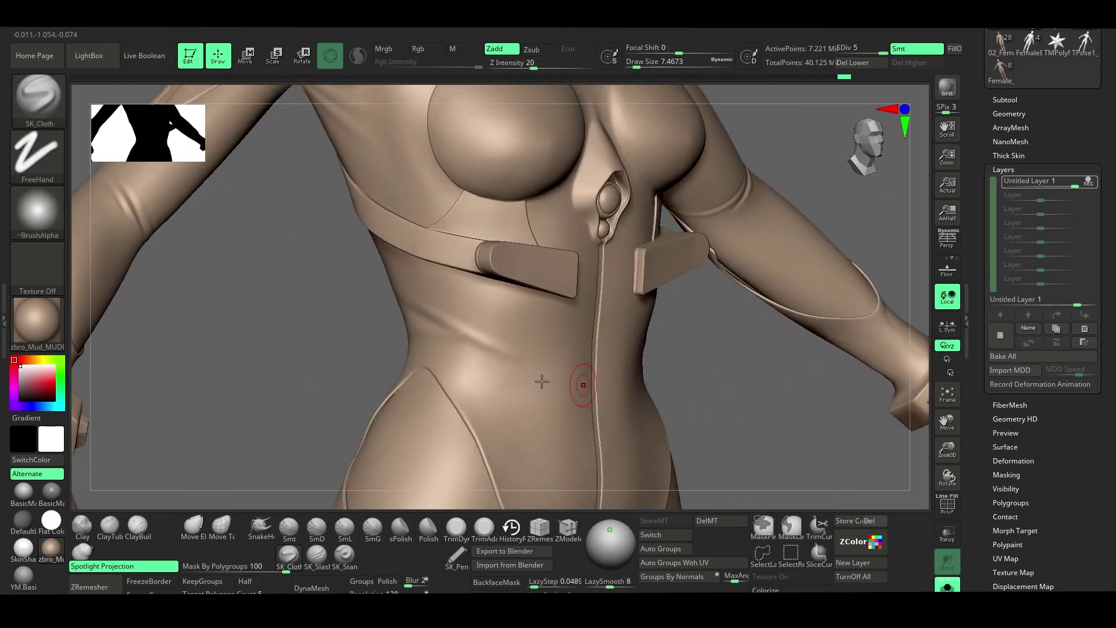
right_drag(441, 349, 402, 348)
mouse_move(560, 343)
right_down()
mouse_move(563, 398)
mouse_move(472, 344)
mouse_move(472, 363)
mouse_move(517, 343)
mouse_move(461, 374)
right_up()
key(shift)
mouse_move(396, 341)
right_down()
mouse_move(436, 354)
mouse_move(414, 378)
mouse_move(566, 405)
mouse_move(423, 398)
mouse_move(512, 326)
mouse_move(578, 375)
mouse_move(578, 393)
right_up()
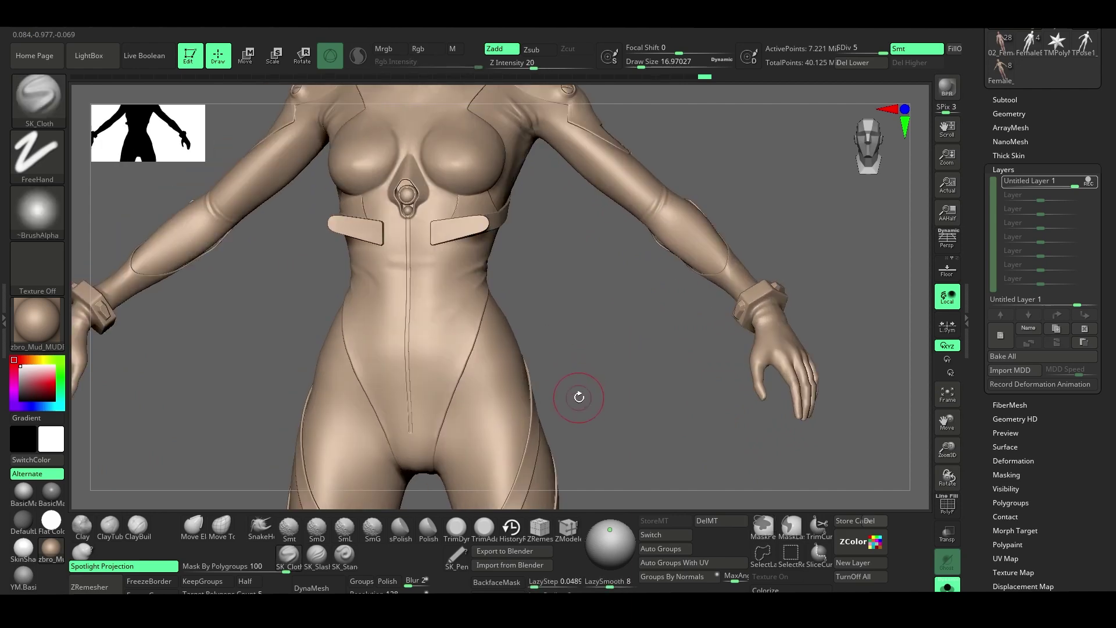
Drop to a lower SDiv level and refine the forearm and wristband with DamStandard
key(shift+d)
mouse_move(497, 355)
right_down()
mouse_move(564, 342)
mouse_move(495, 392)
right_up()
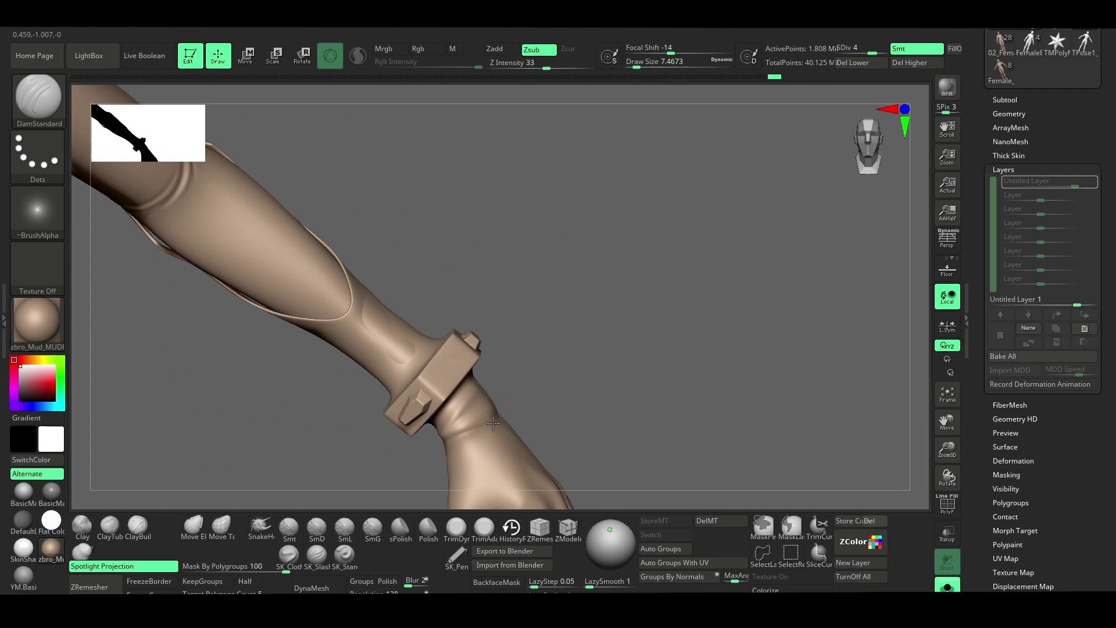
mouse_move(553, 391)
right_down()
mouse_move(526, 401)
mouse_move(559, 398)
mouse_move(430, 425)
right_up()
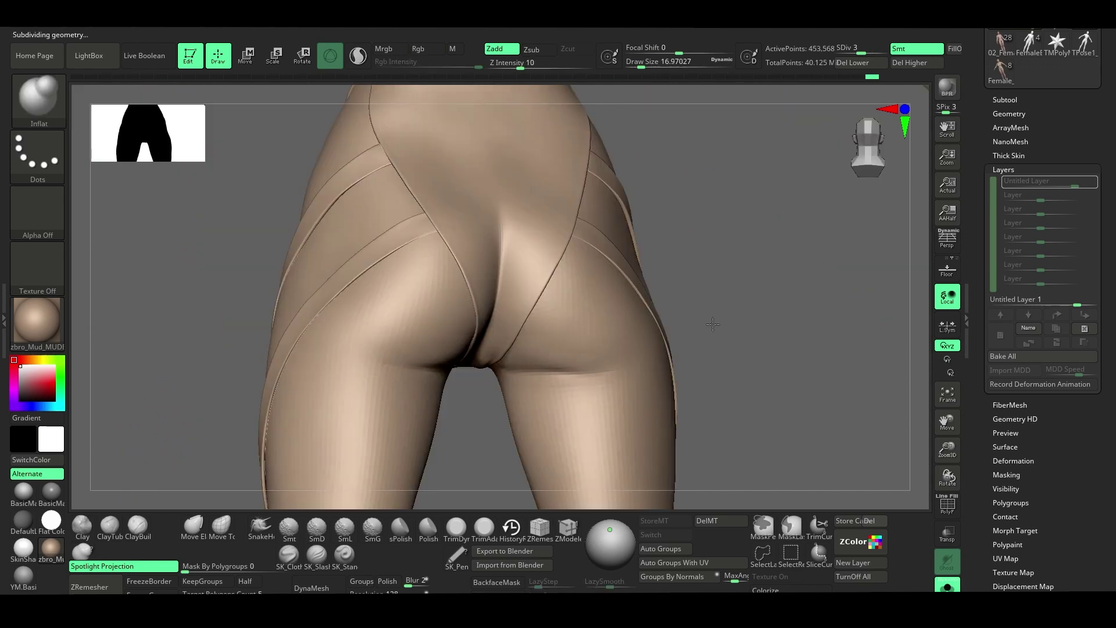
Resize the brush and Shift-smooth the crease beside the hip
right_drag(712, 324, 599, 348)
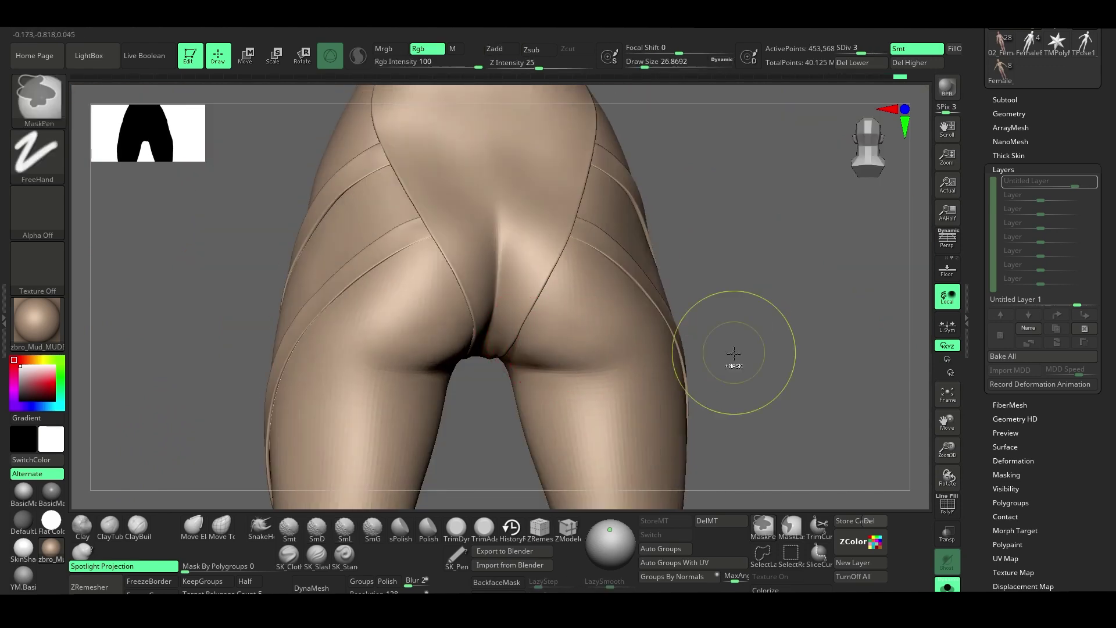
right_drag(541, 384, 526, 367)
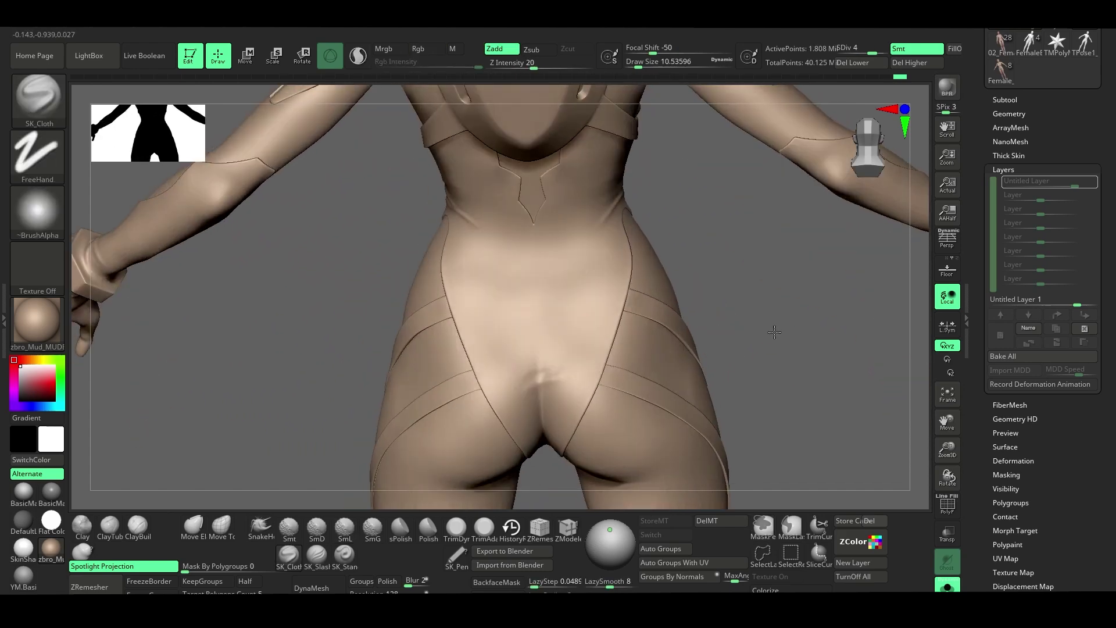
right_click(523, 362)
shift+drag(529, 368, 551, 376)
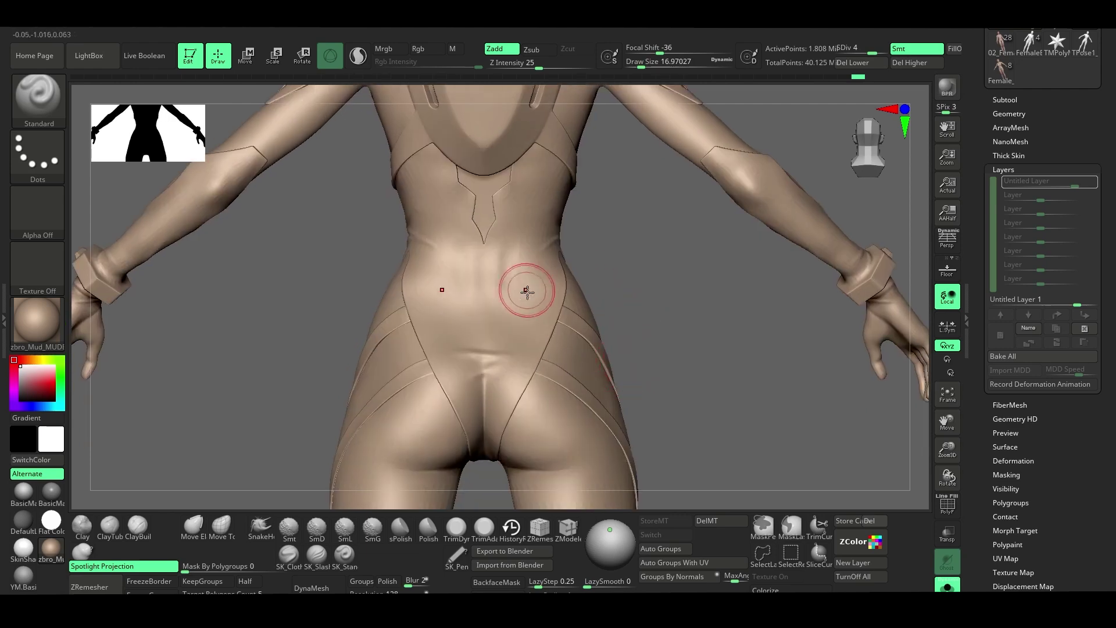
Shape the lower back with the Standard brush, viewing it from above
mouse_move(503, 323)
right_down()
mouse_move(559, 301)
mouse_move(638, 324)
mouse_move(508, 324)
right_up()
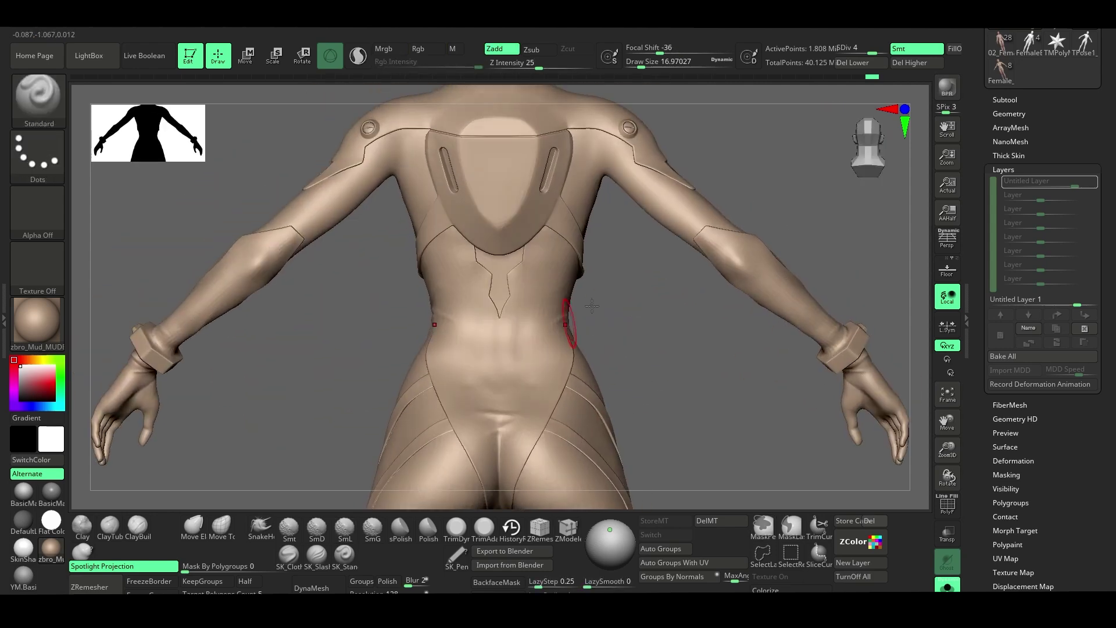
right_drag(510, 375, 509, 403)
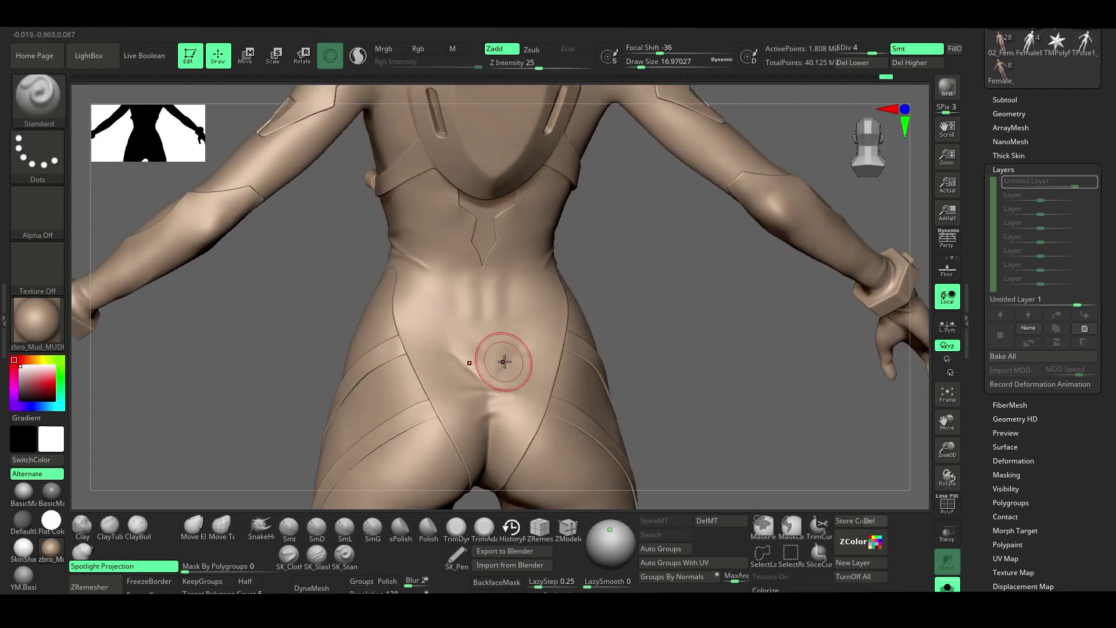
key(space)
scroll(515, 351, down, 5)
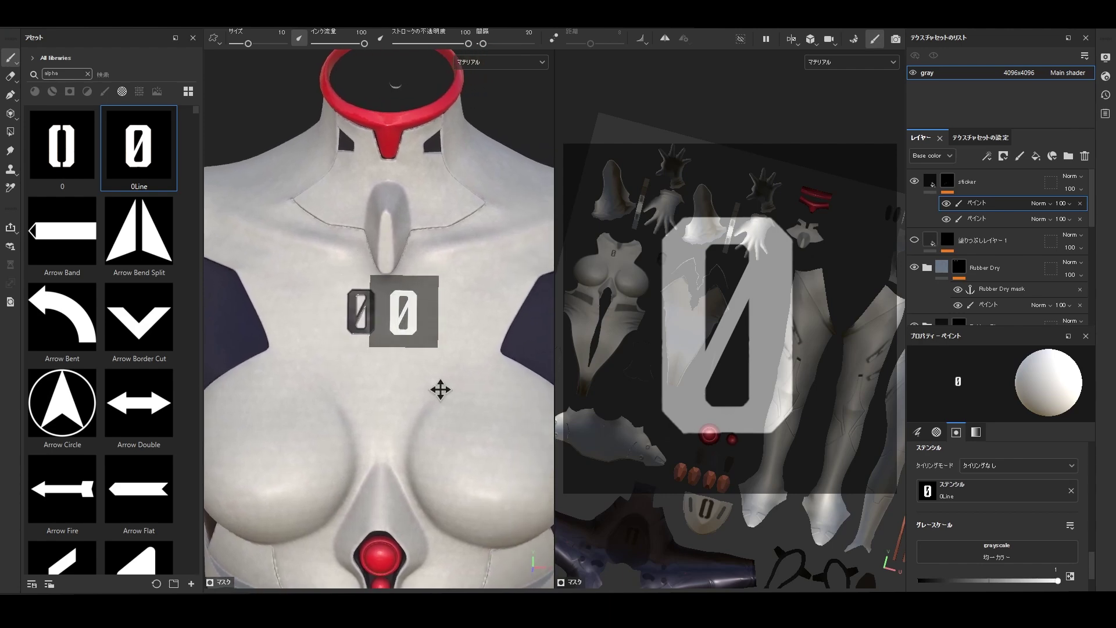
Stamp a second 0 on the chest with the 0Line stencil, then orbit to check it and the neck ring
click(413, 341)
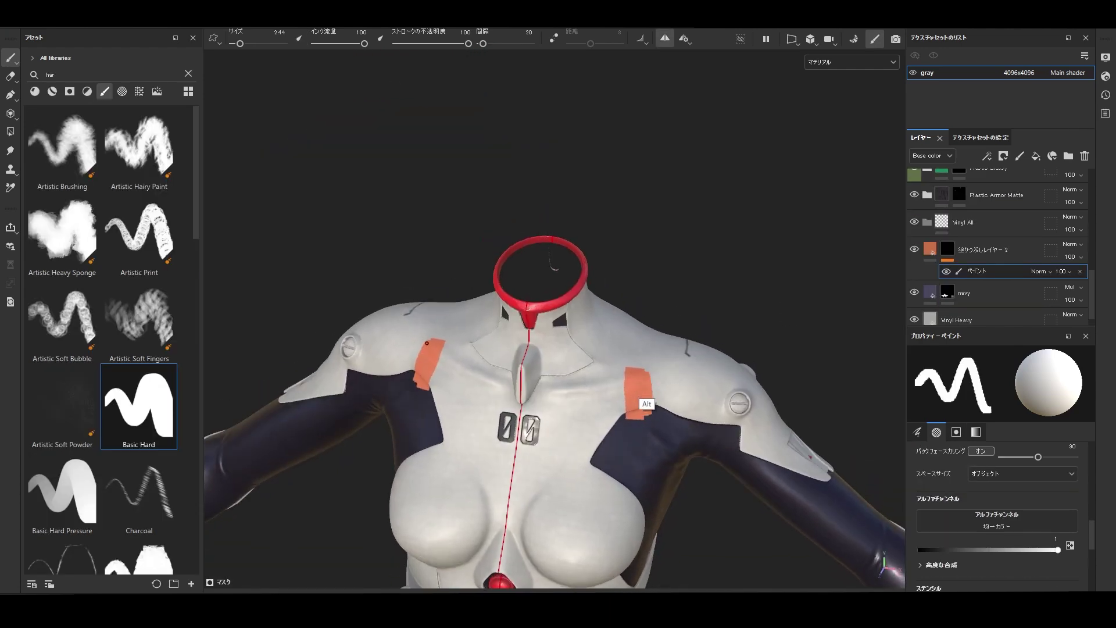
alt+drag(616, 329, 516, 362)
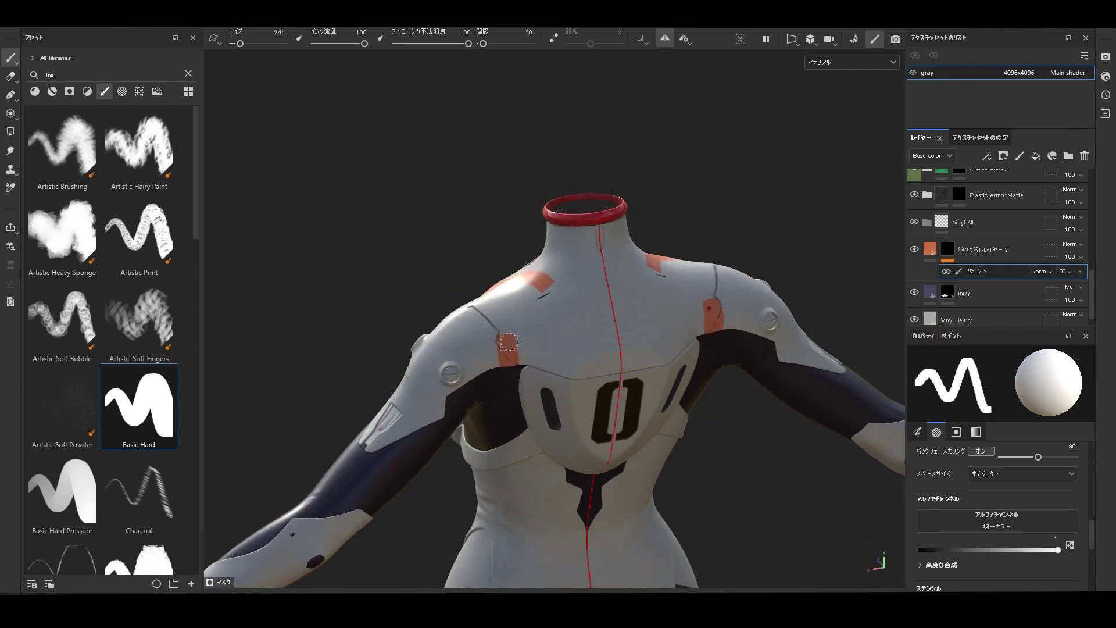
alt+drag(537, 297, 580, 330)
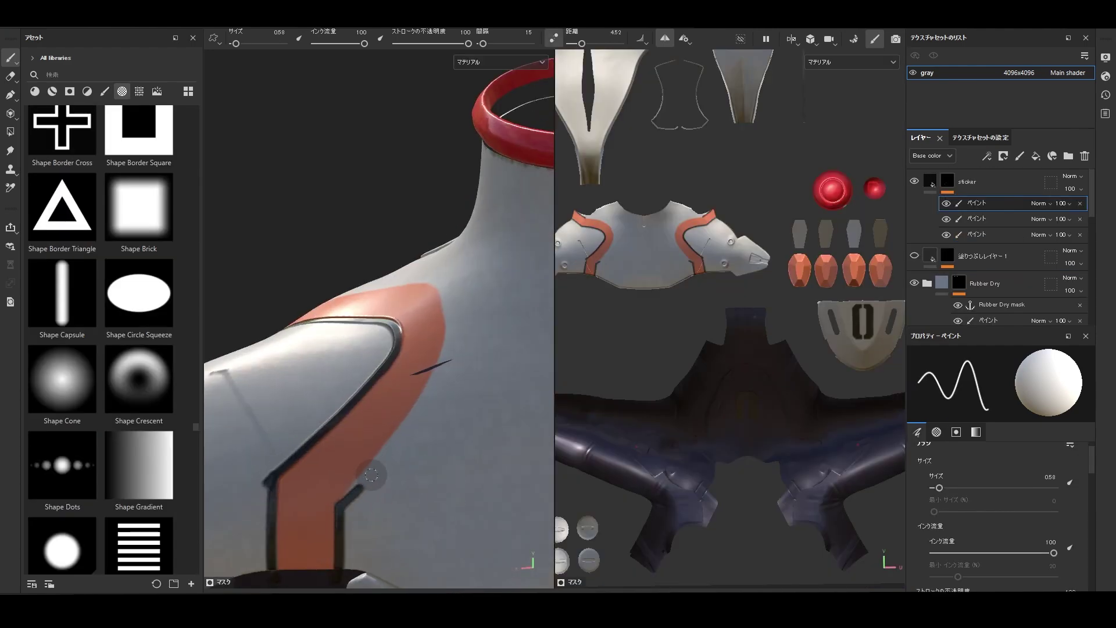
mouse_move(450, 320)
alt+mouse_down()
mouse_move(413, 466)
mouse_move(382, 434)
alt+mouse_up()
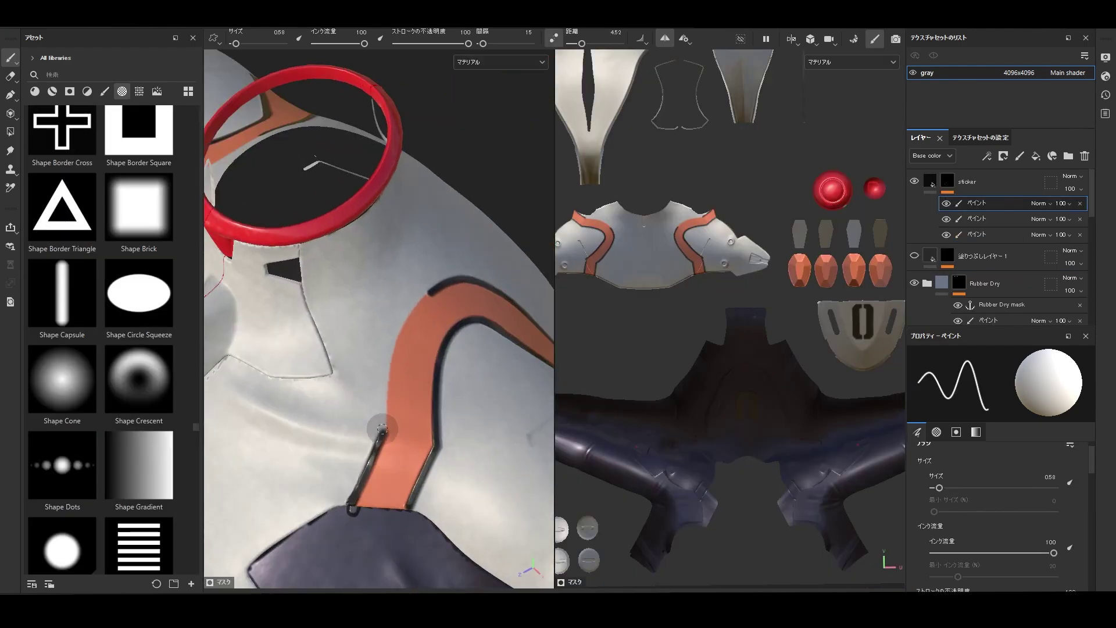